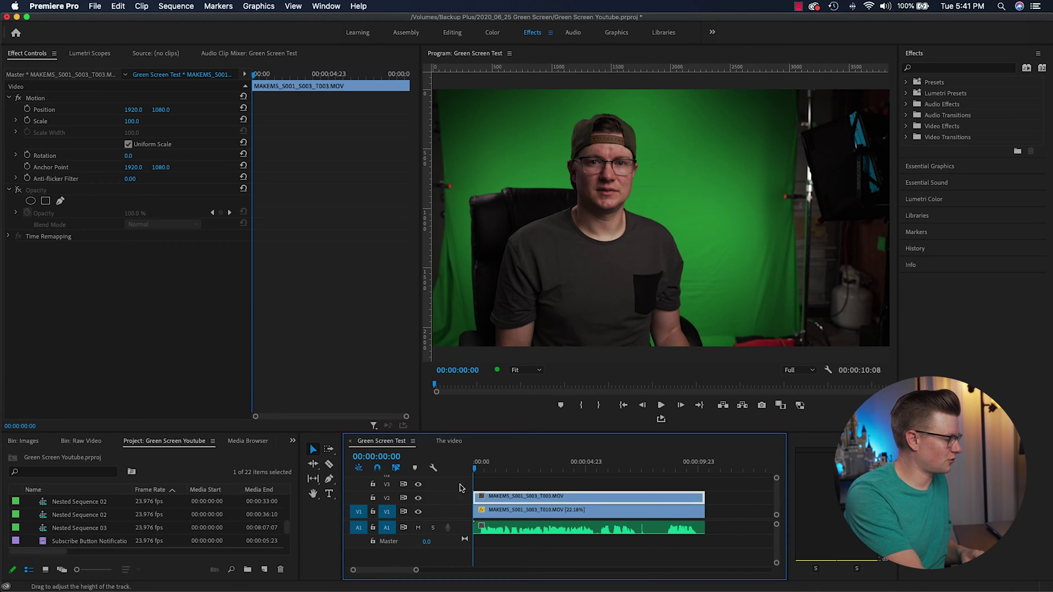
- Hide the V2 track, select the clip and start a Free Draw Bezier mask under Opacity
click(418, 499)
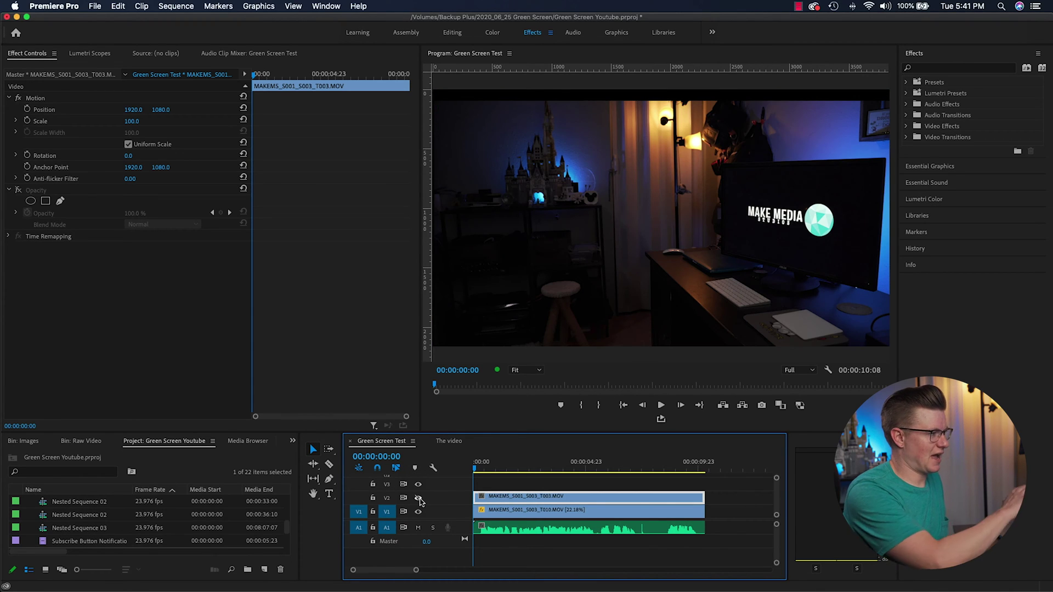
click(524, 516)
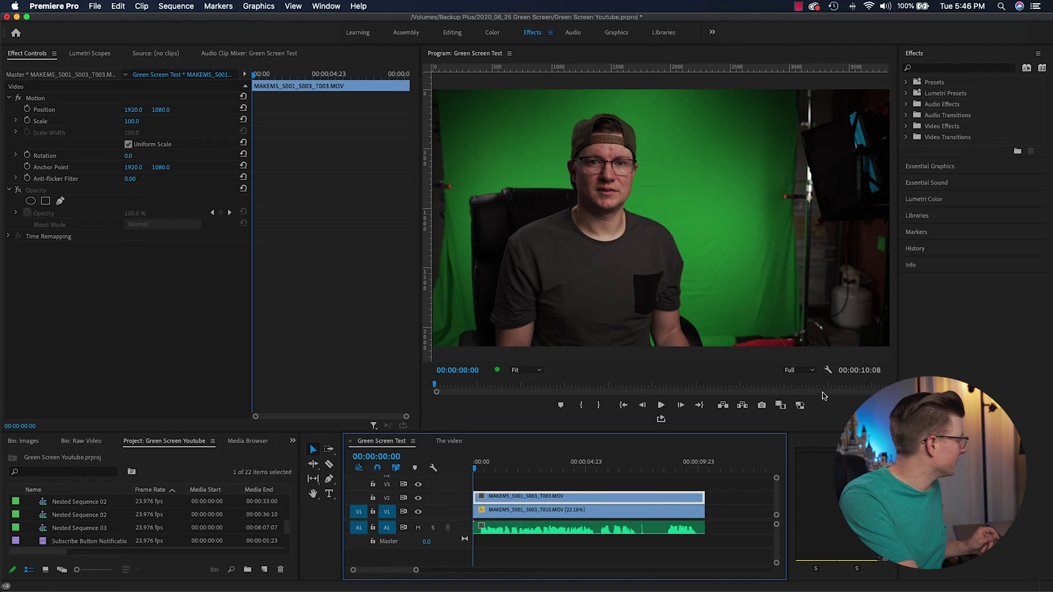
click(18, 189)
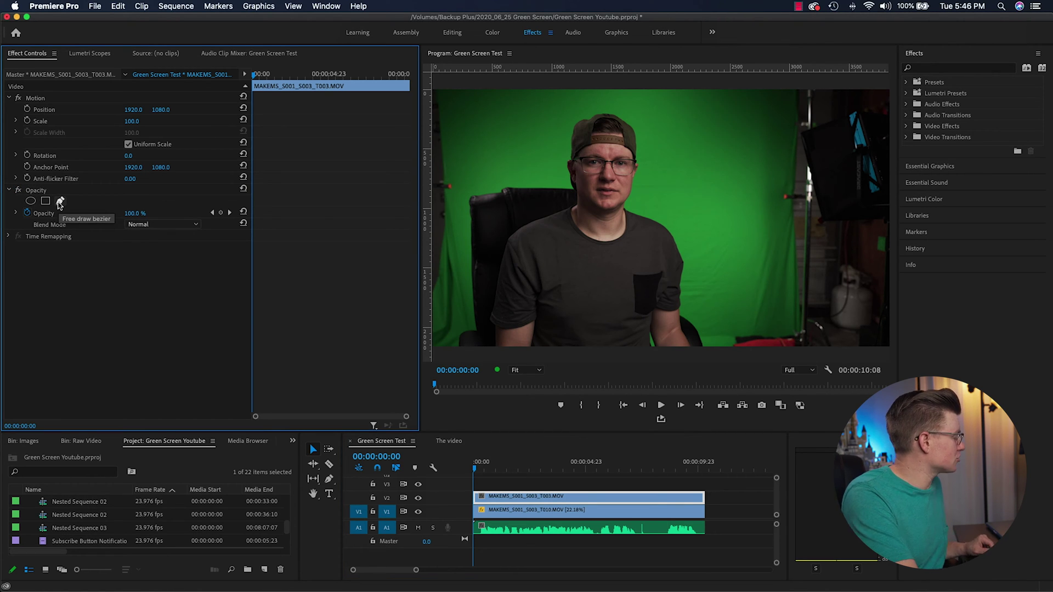
click(60, 201)
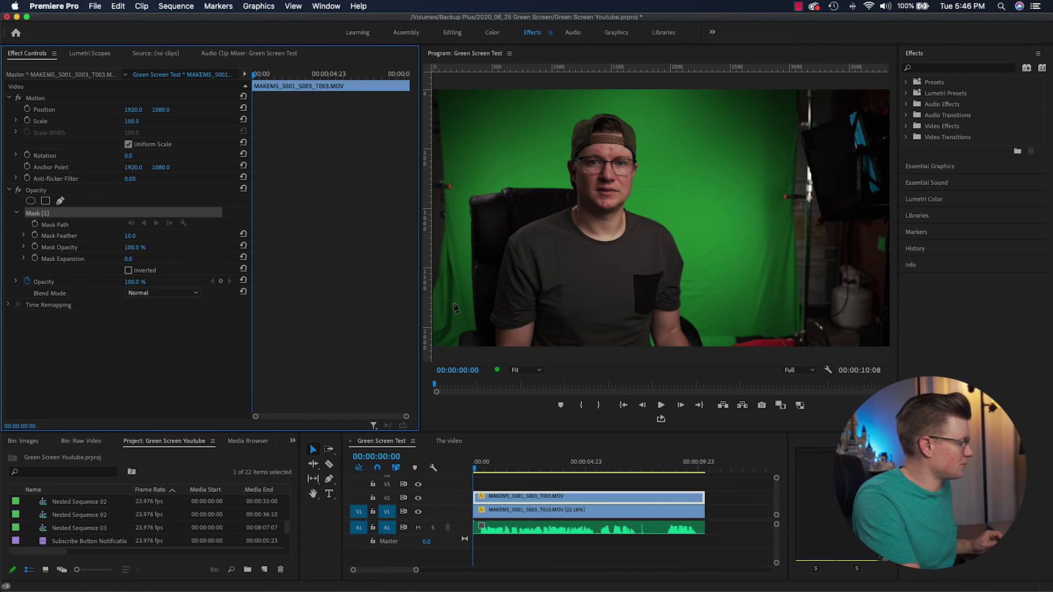
- Place eight mask points around the subject and close the polygon mask
click(457, 350)
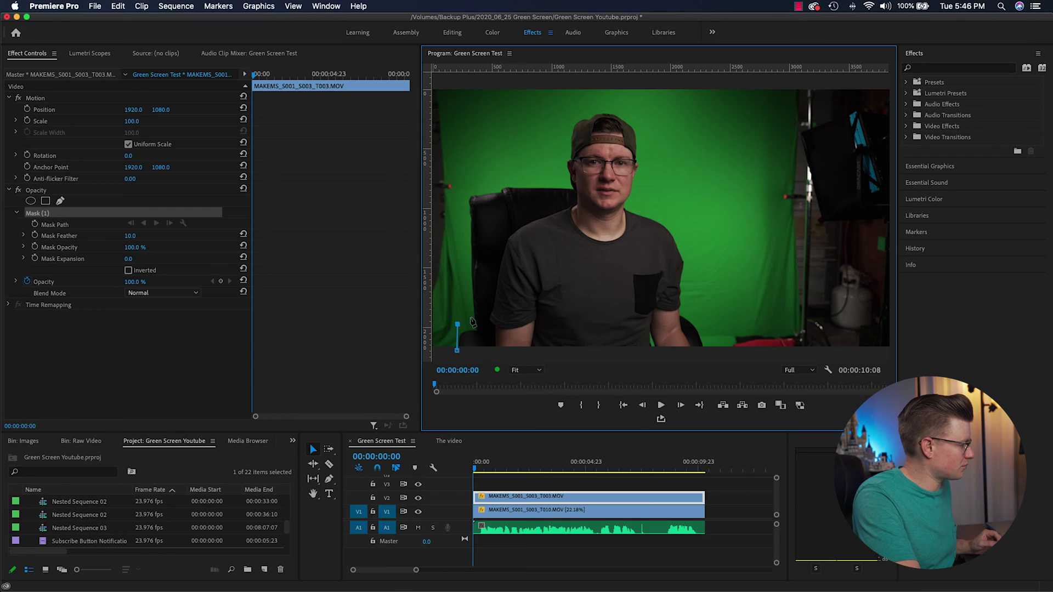
click(466, 196)
click(508, 125)
click(614, 93)
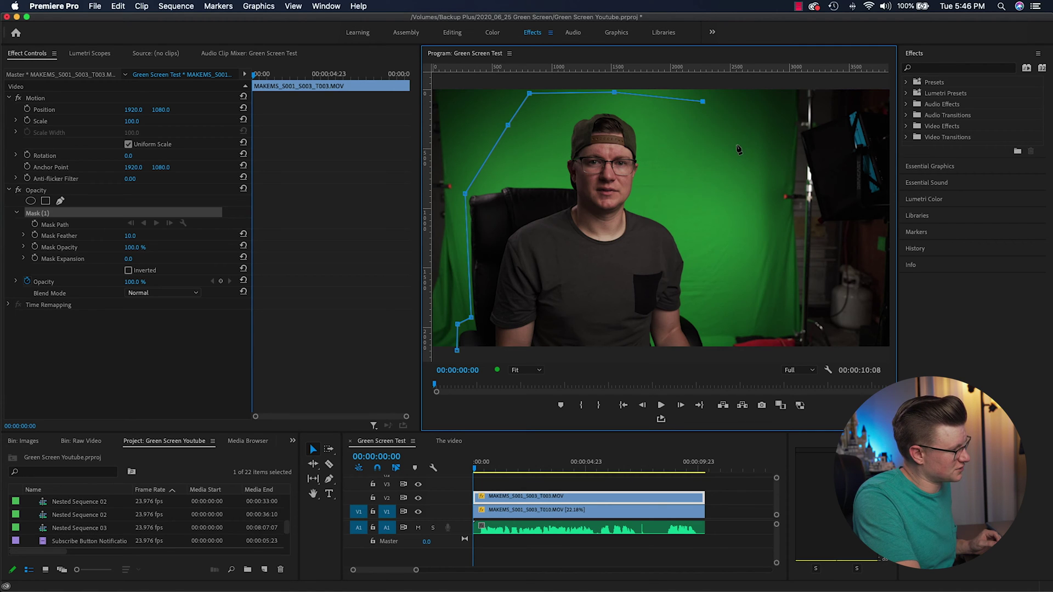
click(738, 146)
click(764, 198)
click(760, 238)
click(739, 327)
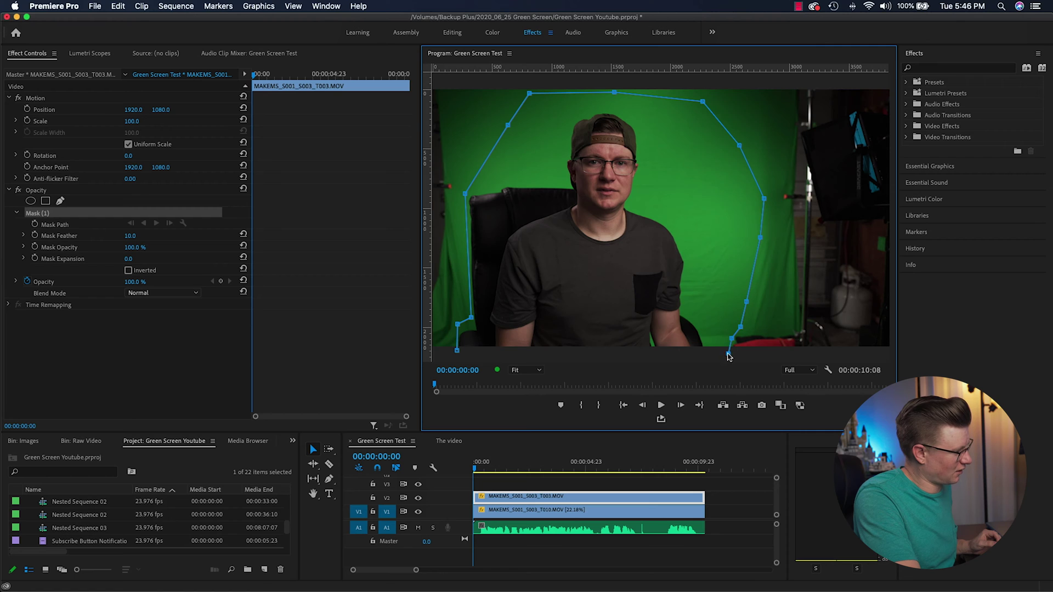
click(457, 350)
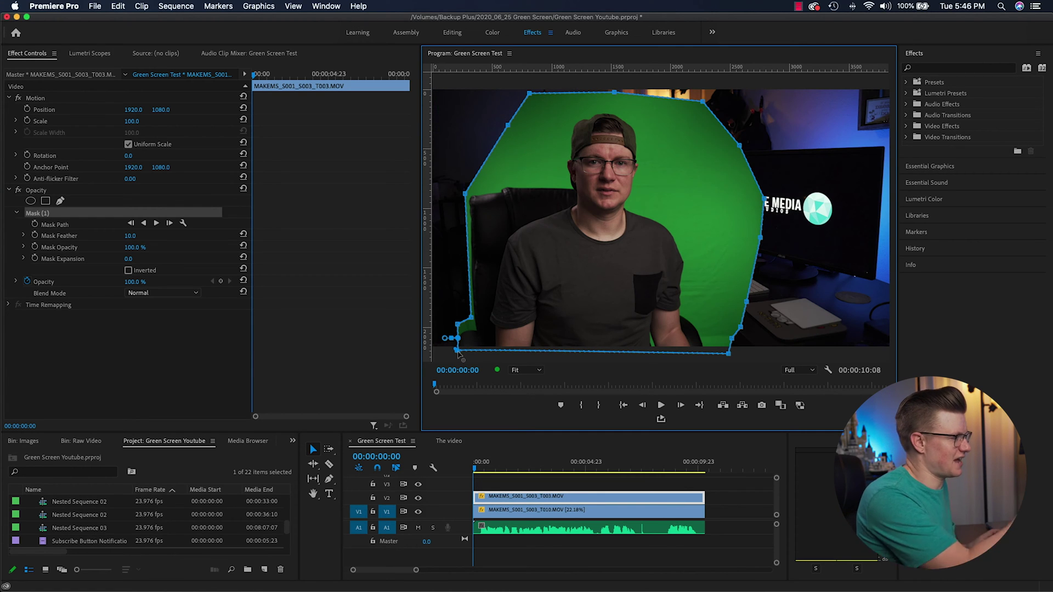
click(488, 473)
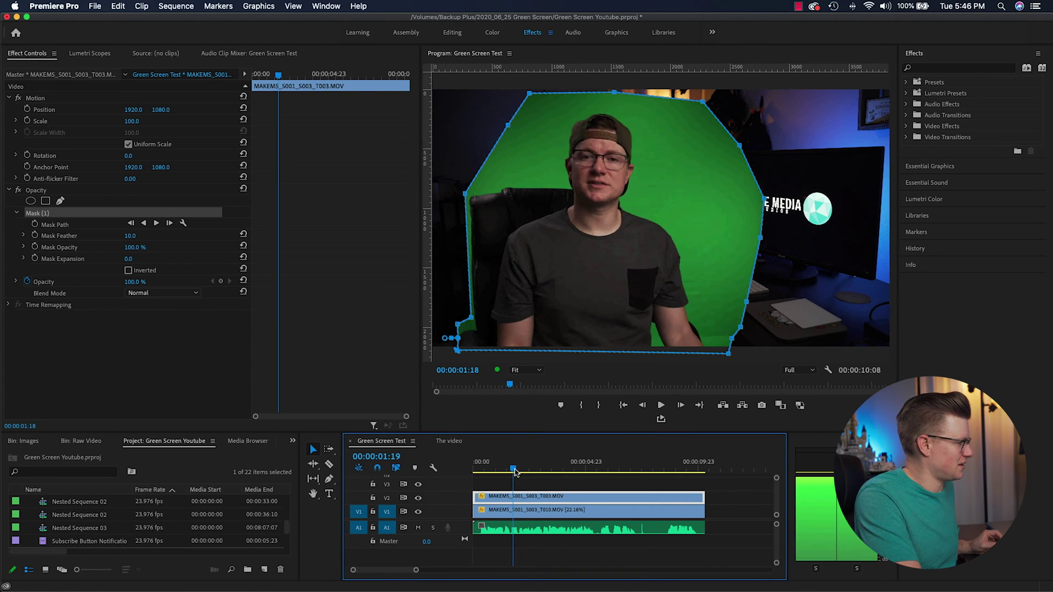
- Scrub and play the clip to check the mask, then raise Mask Feather to 71
mouse_move(540, 472)
mouse_down()
mouse_move(571, 475)
mouse_move(554, 478)
mouse_up()
key(space)
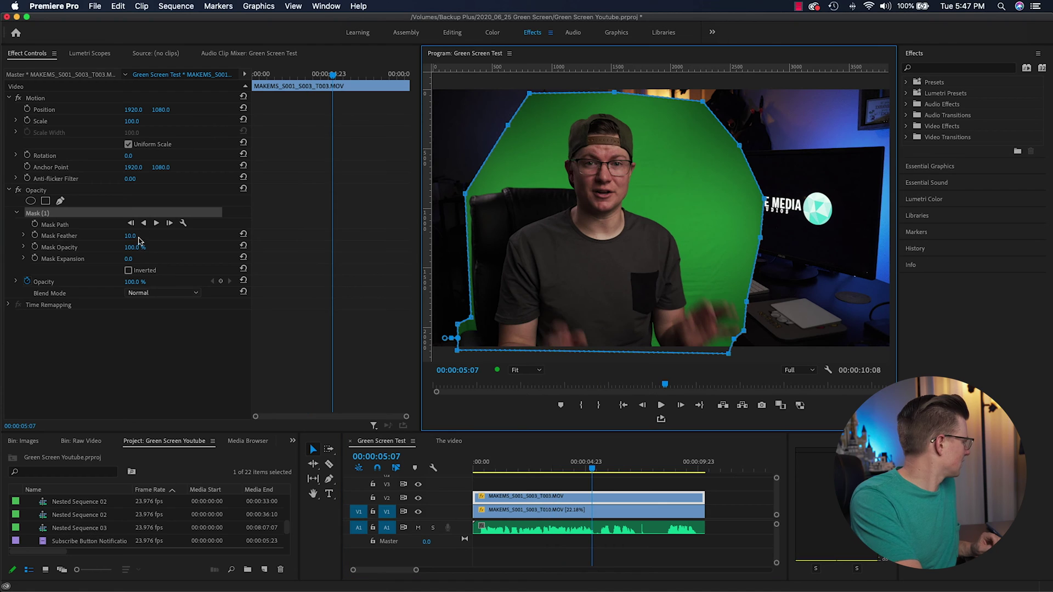
drag(130, 237, 149, 237)
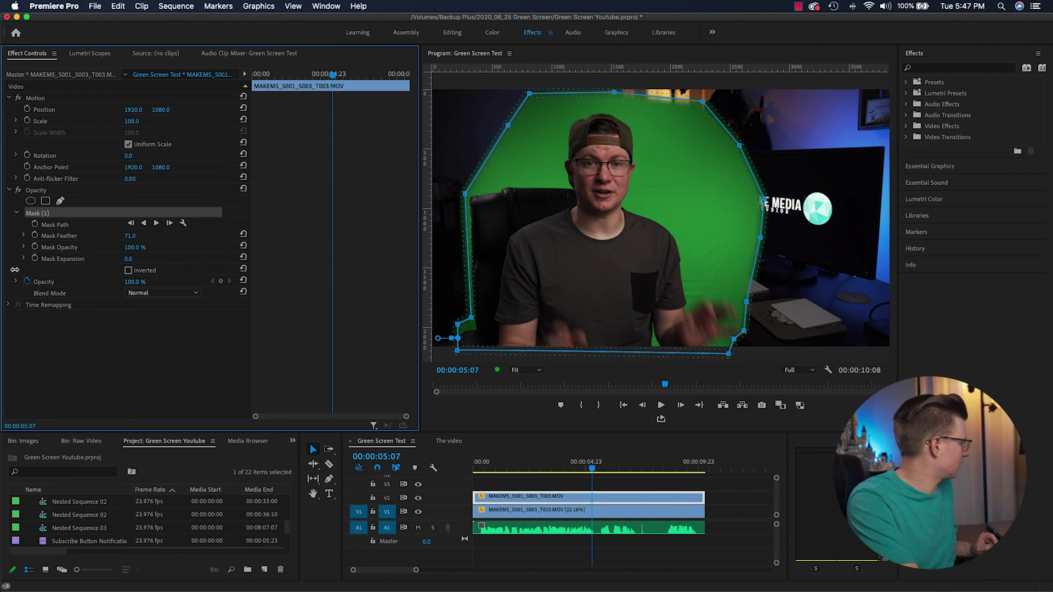
click(598, 497)
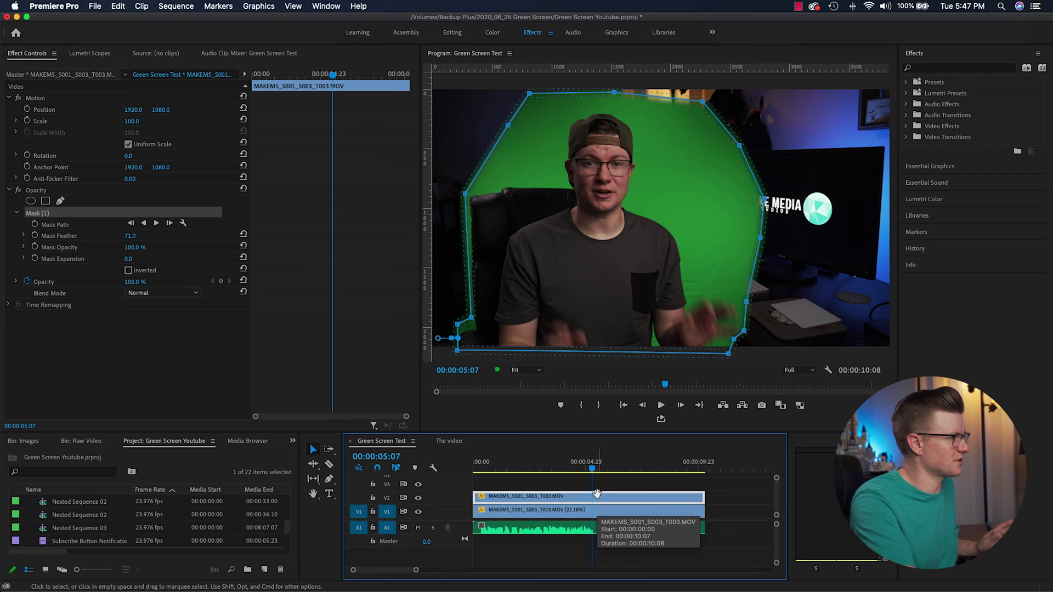
- Apply Ultra Key from an 'ultra' effects search to the green-screen clip and hide the background track
click(922, 68)
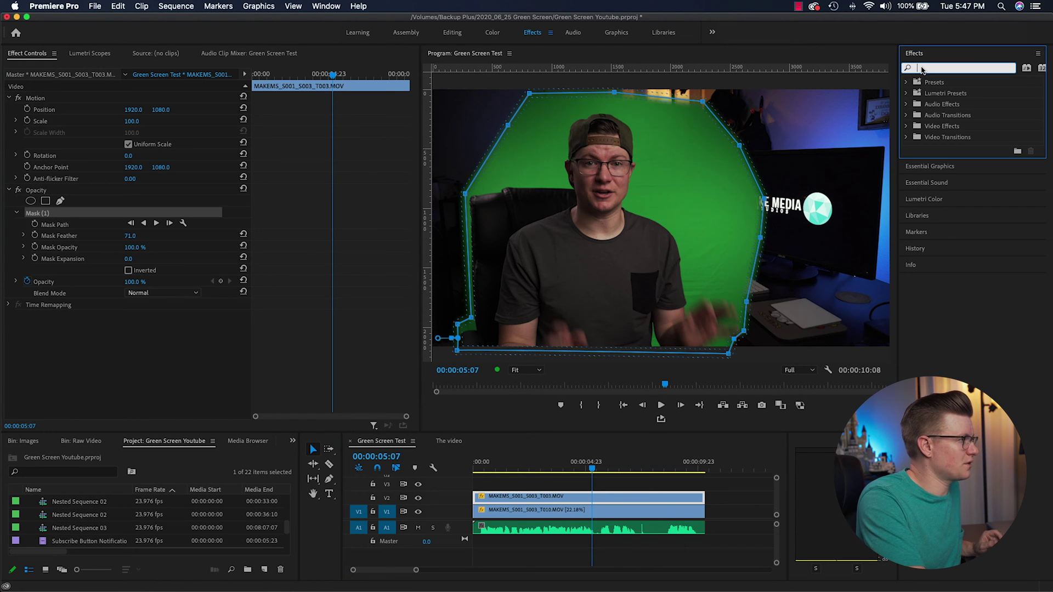
text(ultra)
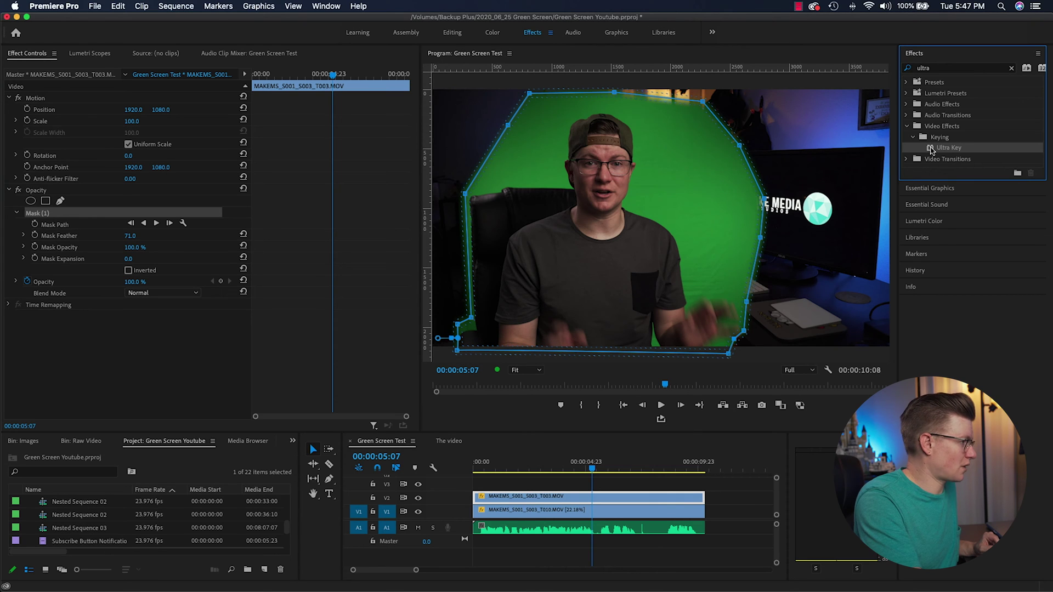
drag(650, 431, 591, 498)
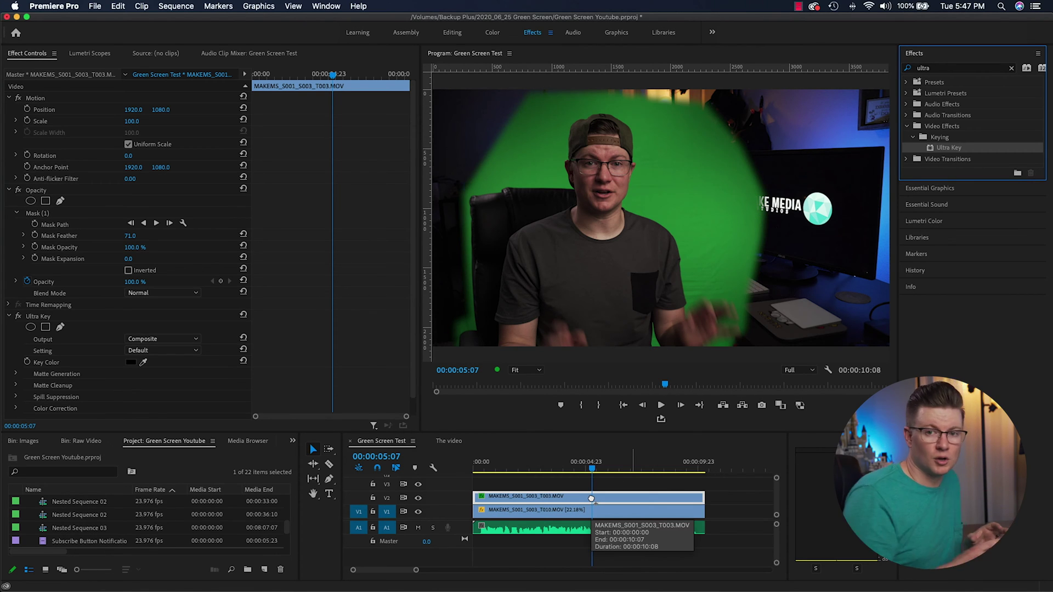
click(418, 511)
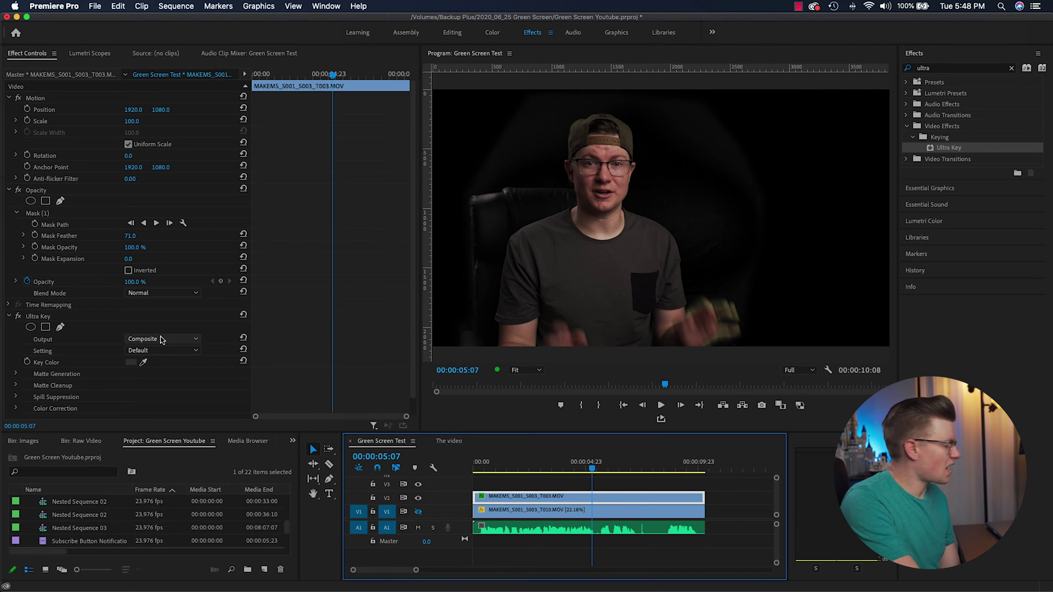
- Try the Ultra Key Relaxed and Aggressive presets, ending on Custom
click(147, 351)
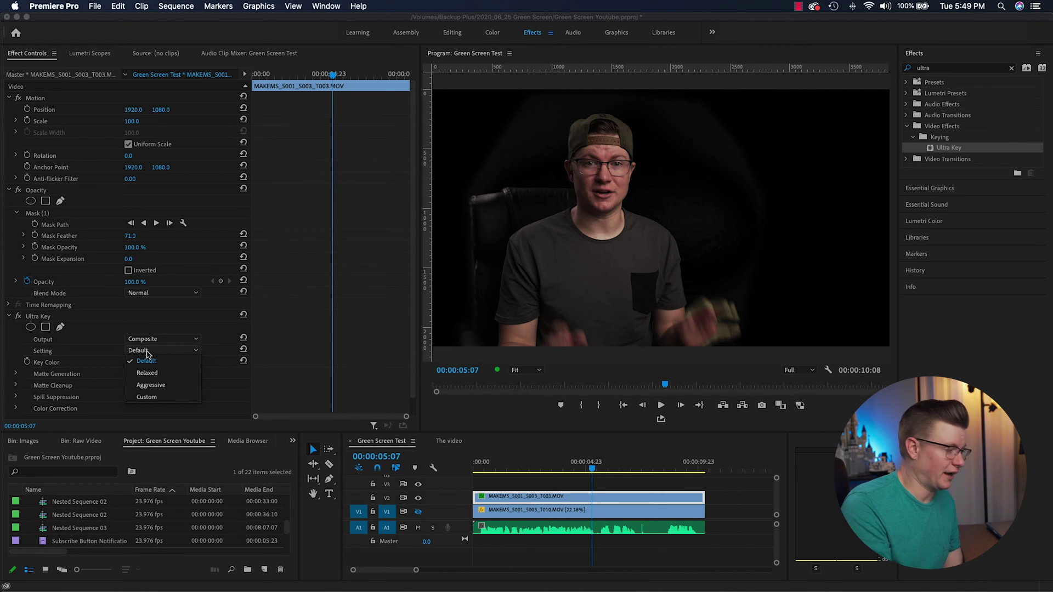
click(154, 373)
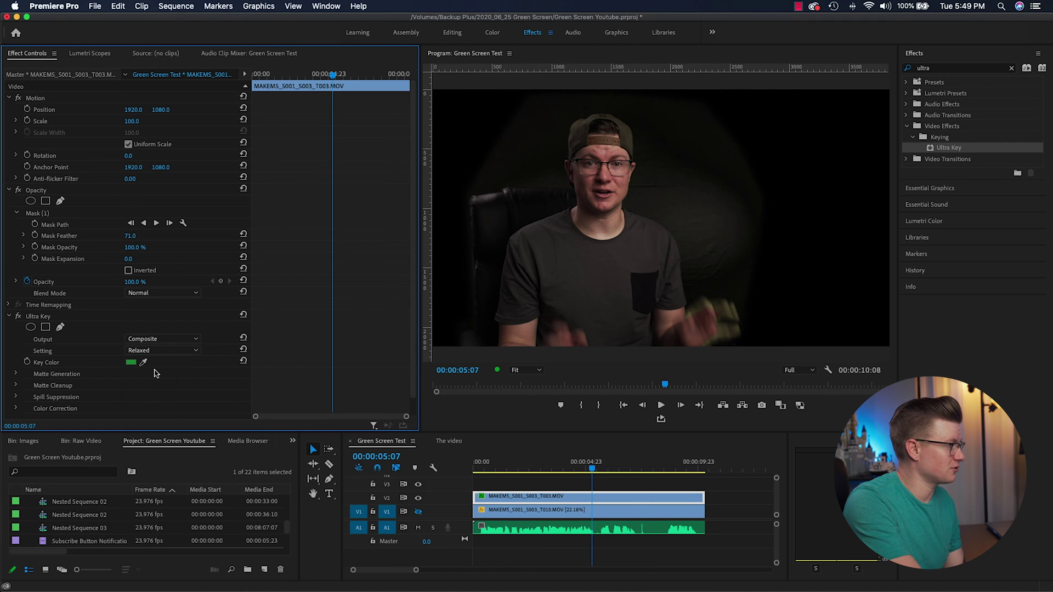
click(160, 354)
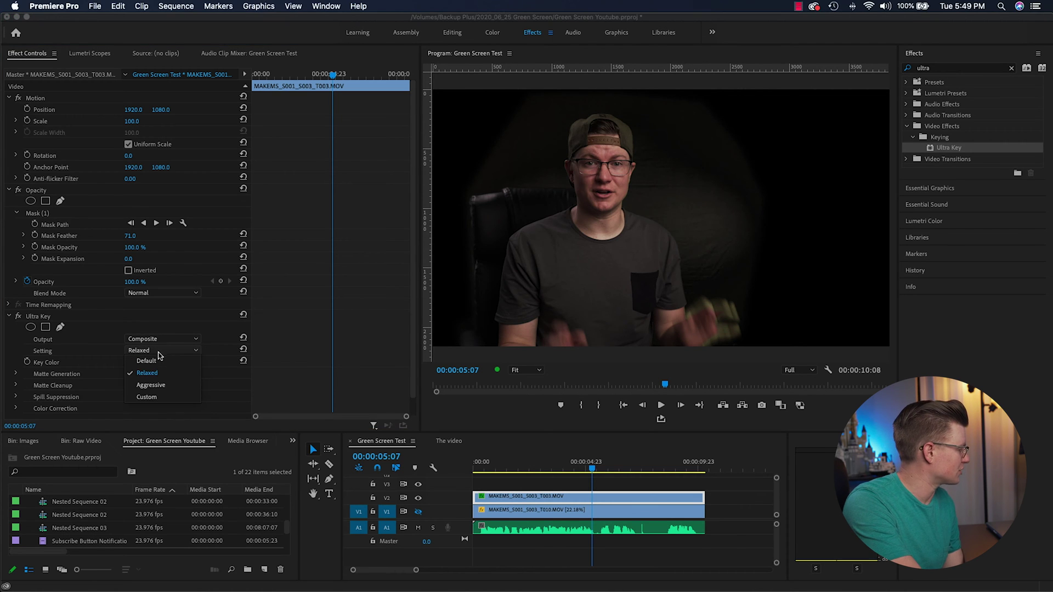
click(159, 390)
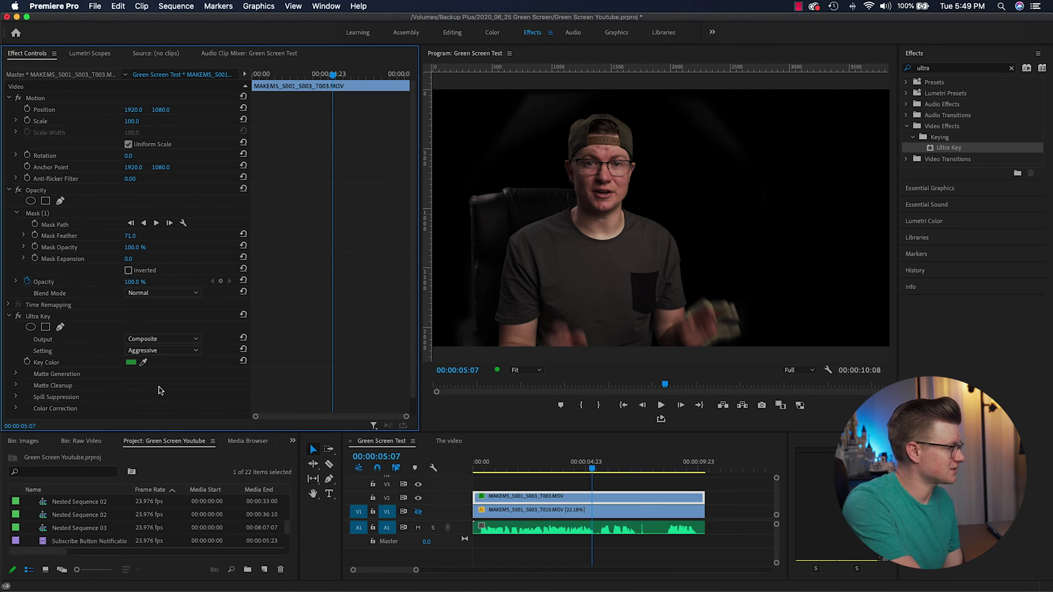
click(157, 352)
click(156, 396)
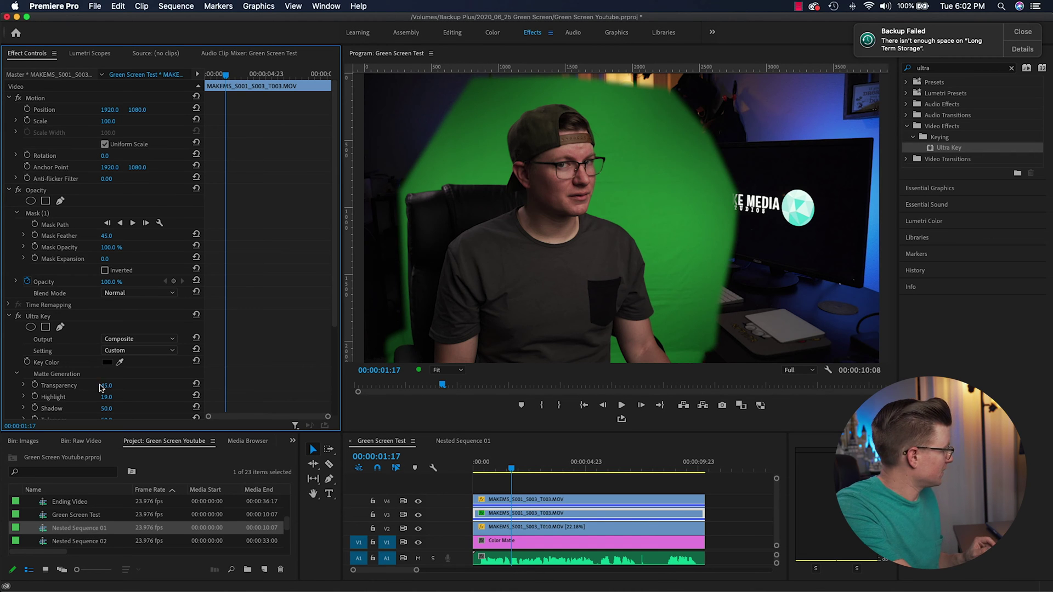
- Sample the green backdrop in the Program monitor as the Ultra Key colour
drag(120, 361, 879, 212)
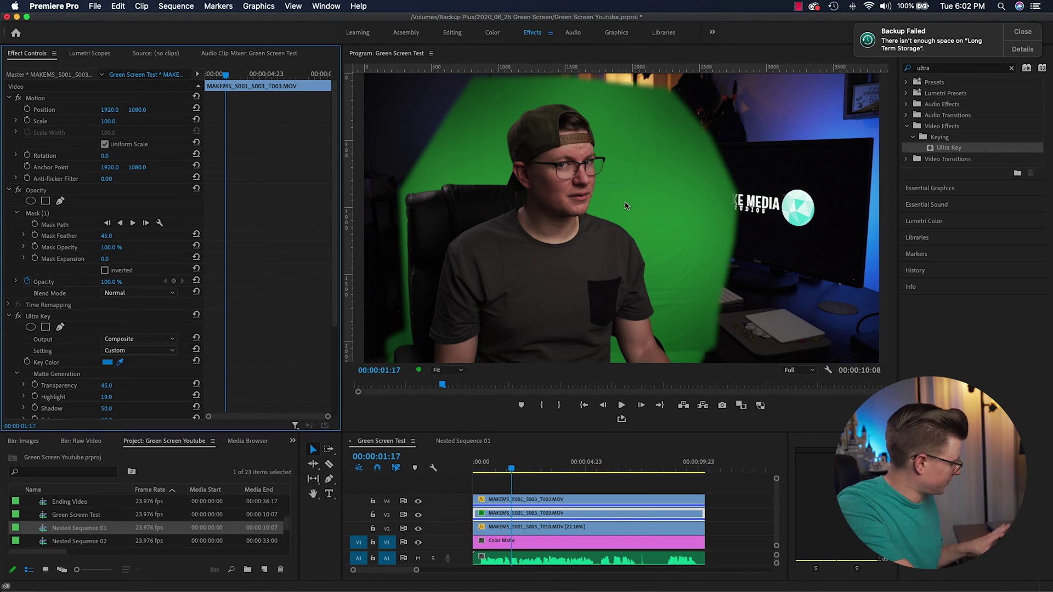
drag(630, 199, 637, 193)
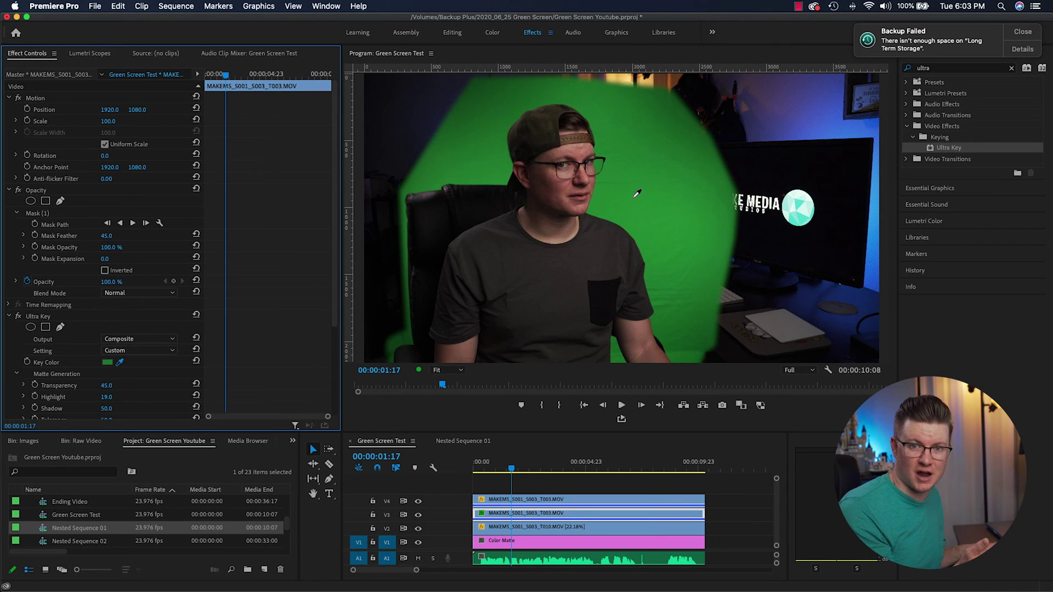
click(599, 210)
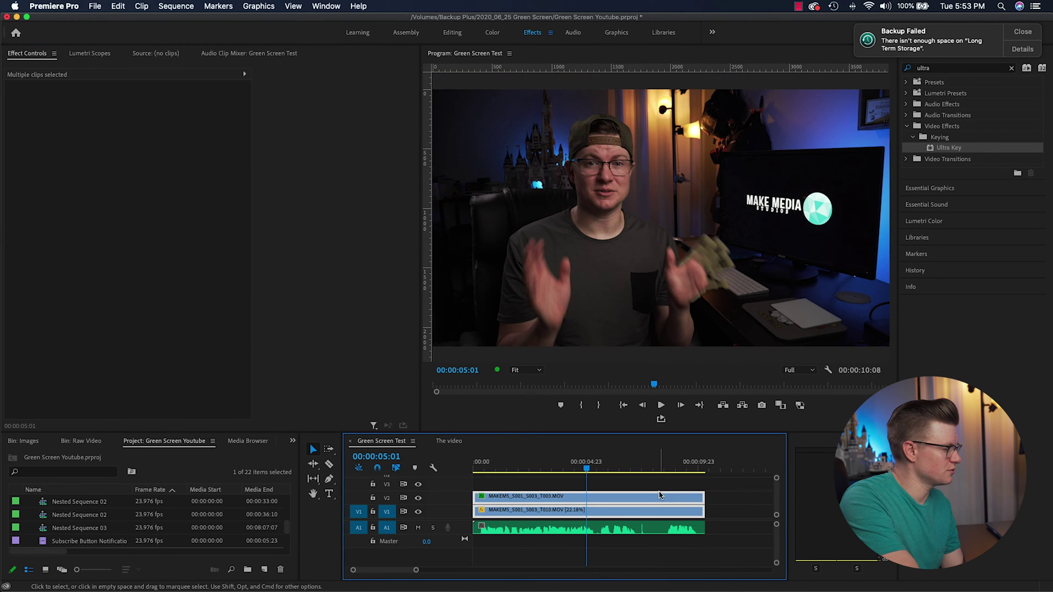
- Create a new Color Matte named 'Color Matte' and place it on the bottom video track
scroll(161, 538, down, 3)
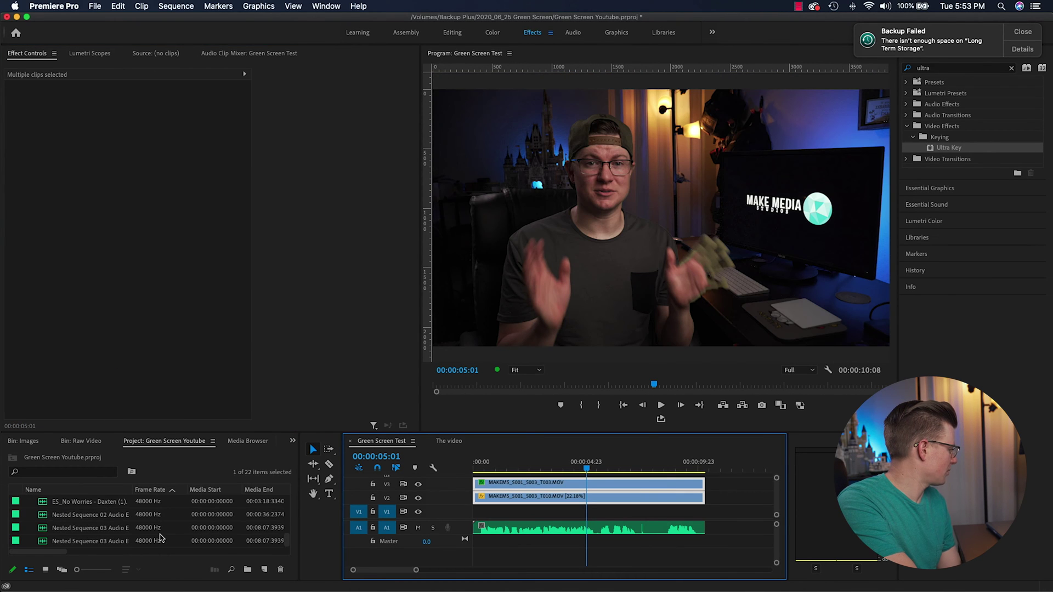
click(263, 569)
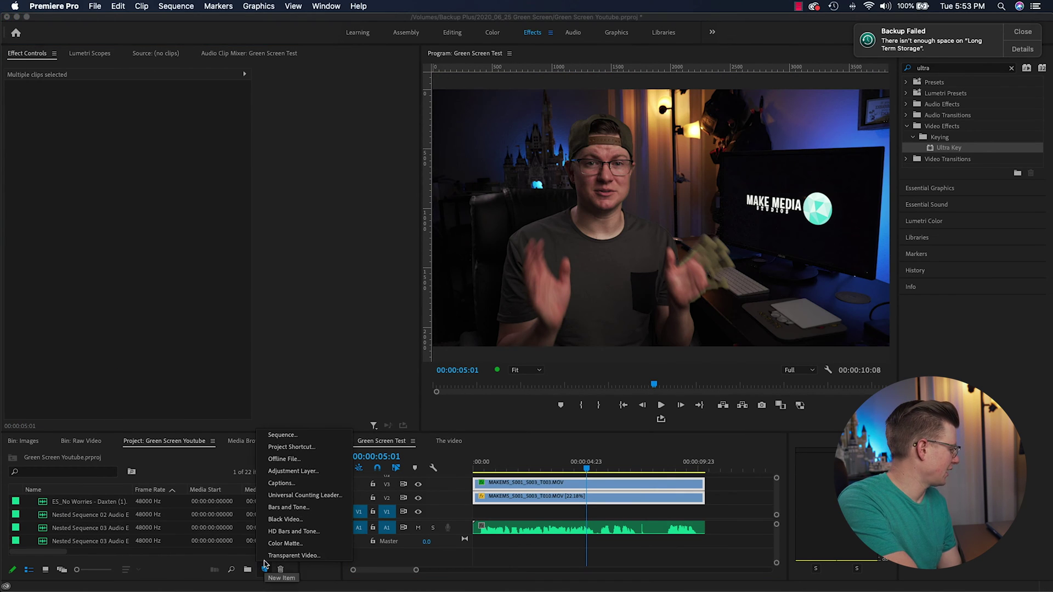
click(301, 544)
click(593, 346)
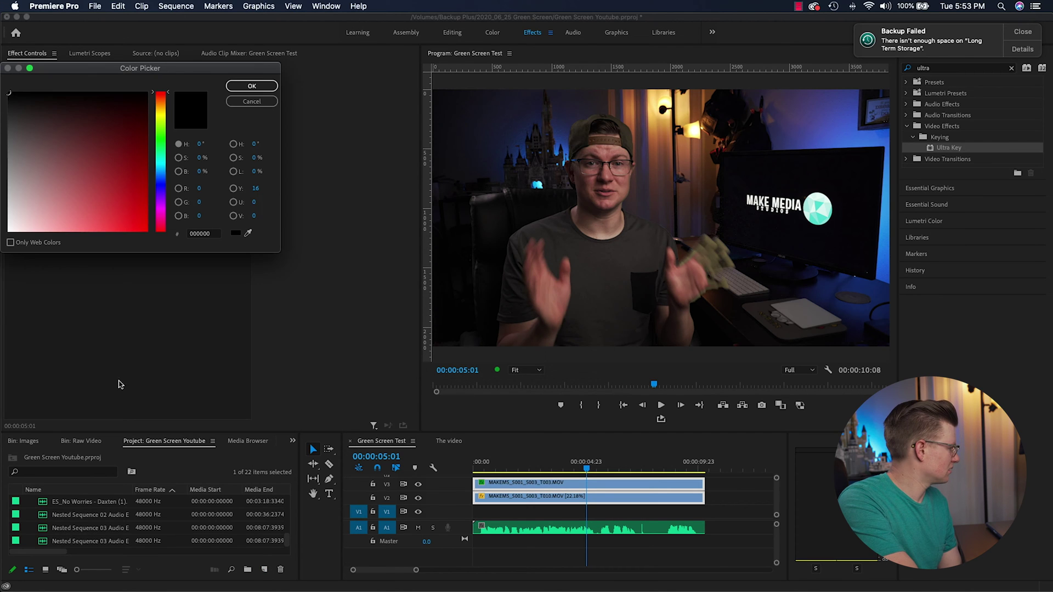
click(261, 86)
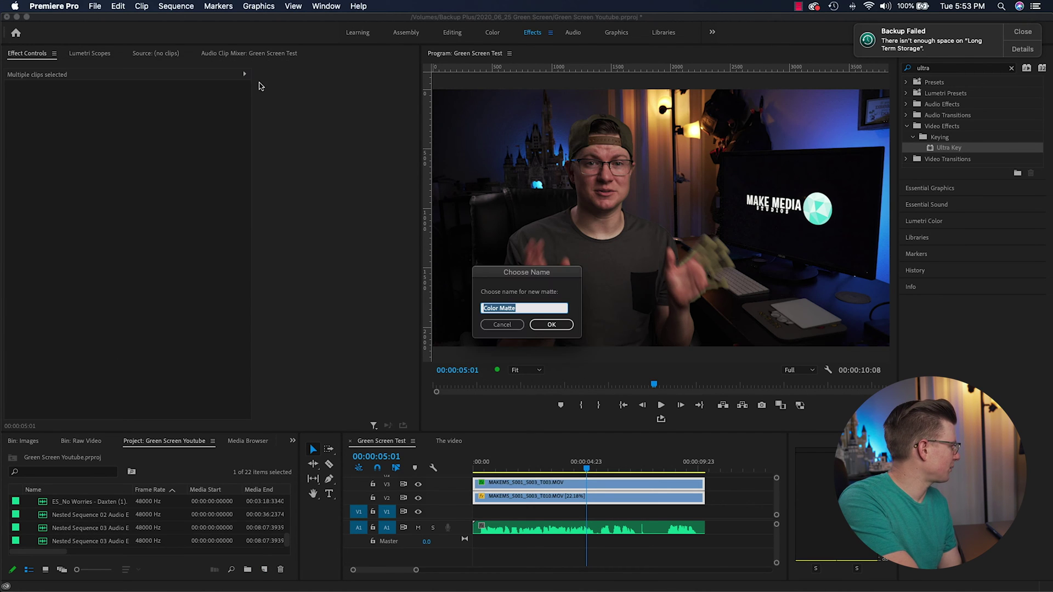
click(551, 324)
drag(39, 502, 704, 512)
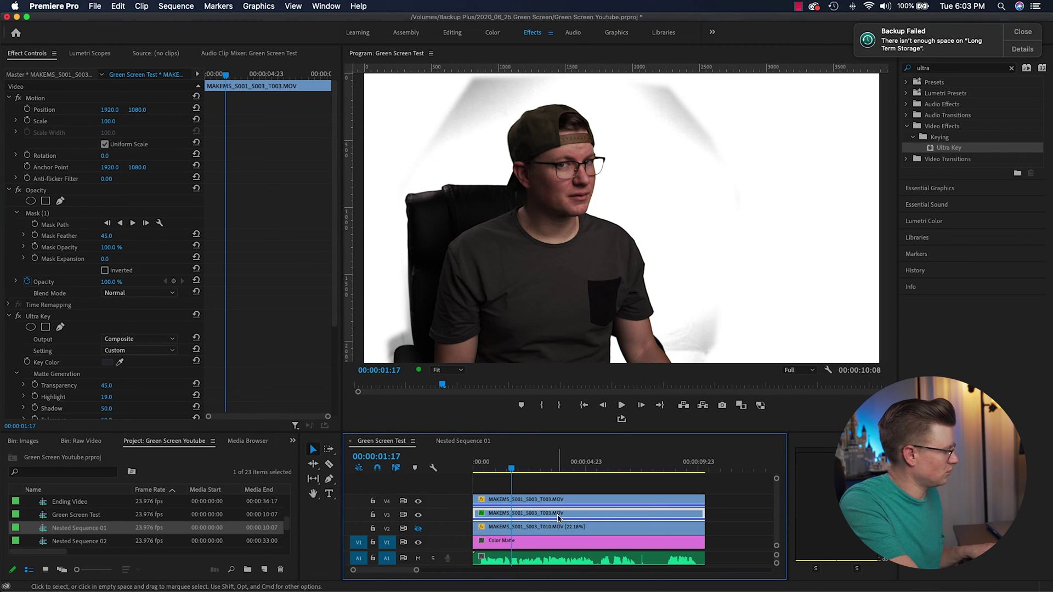
- Resample the green screen as the Ultra Key colour and lower Highlight to 13.0
click(119, 362)
click(665, 143)
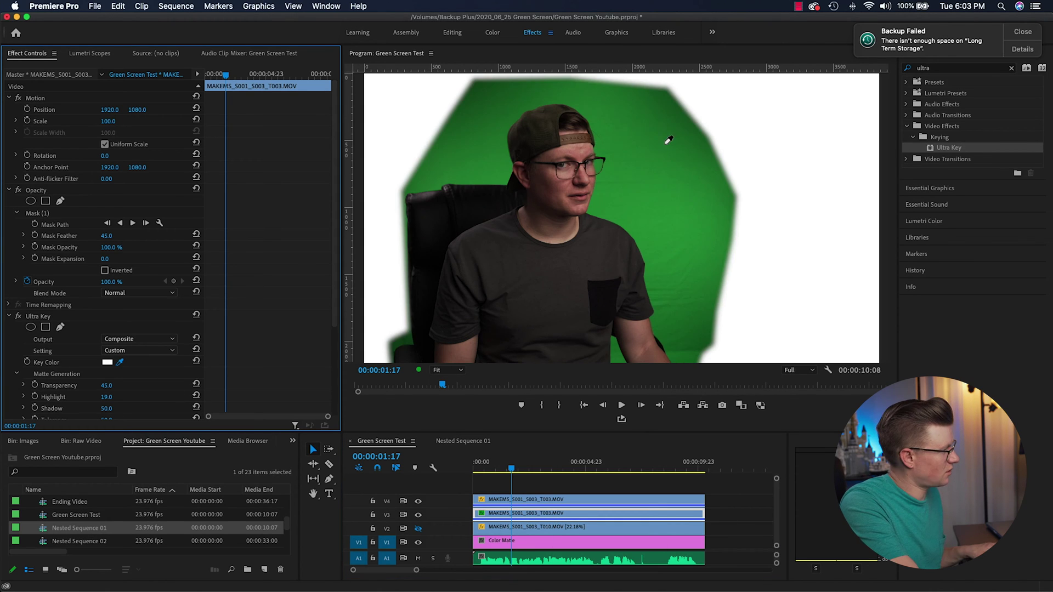
click(662, 142)
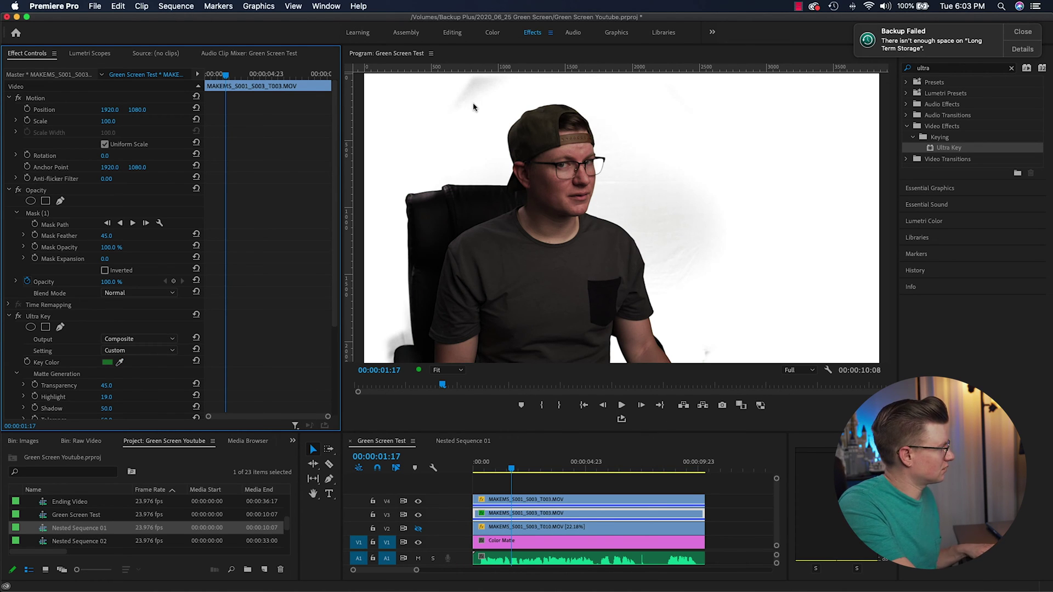
key(Tab)
key(Tab)
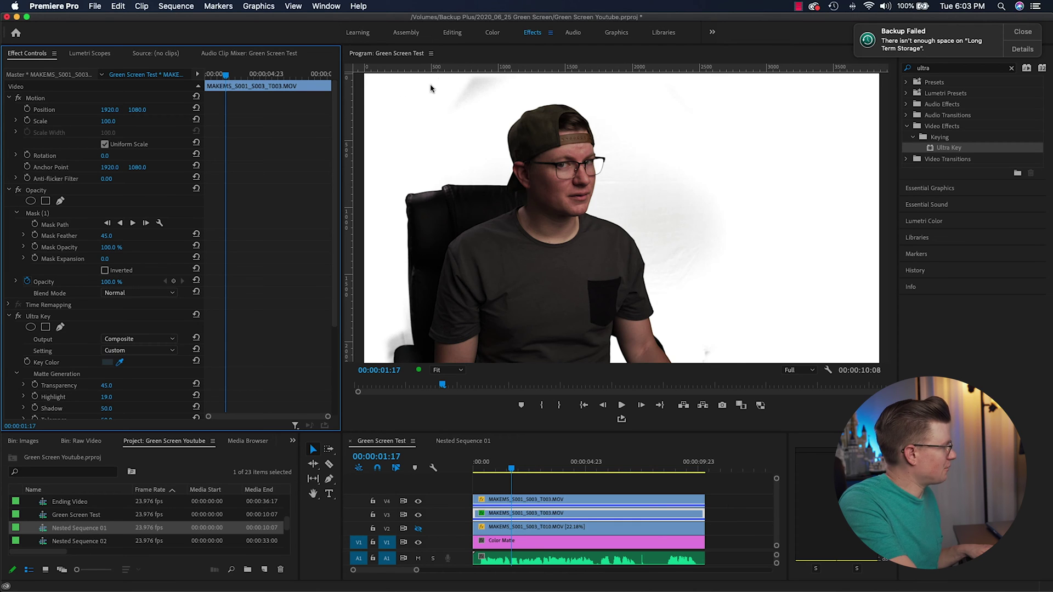
click(478, 114)
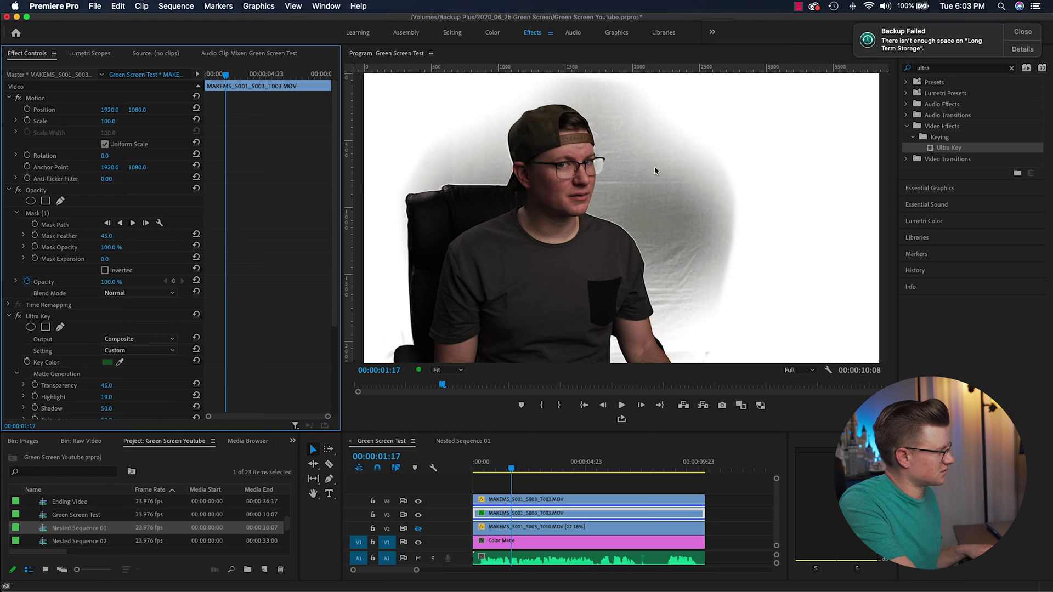
drag(119, 362, 661, 163)
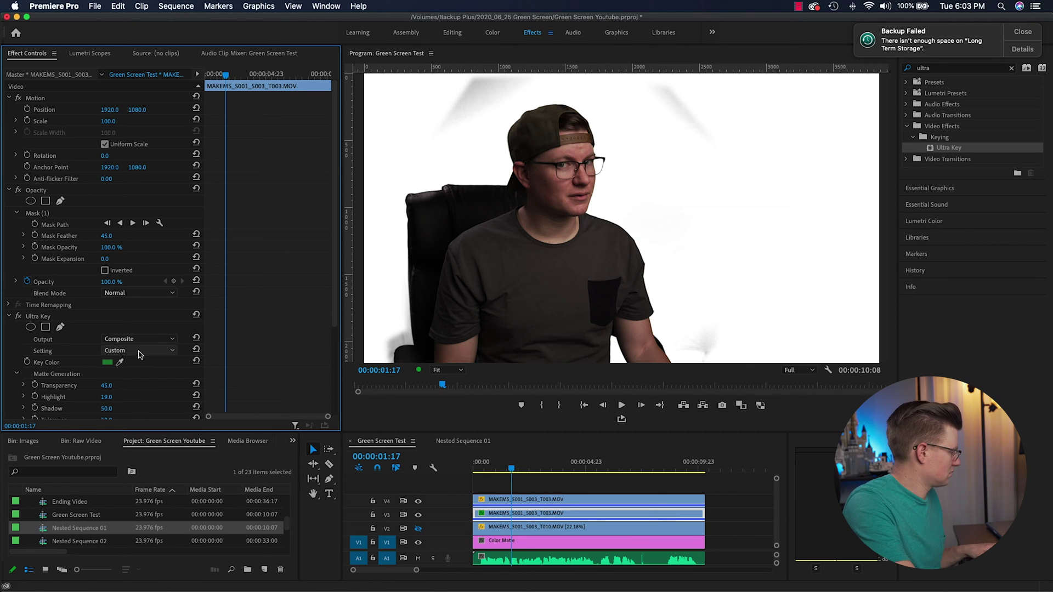
drag(120, 362, 484, 95)
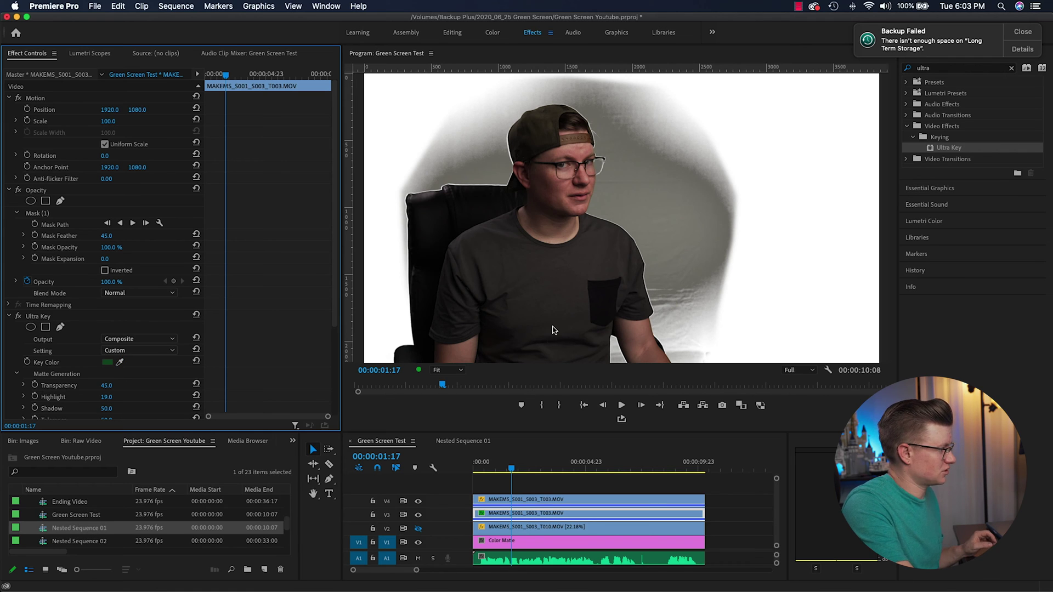
scroll(339, 296, down, 3)
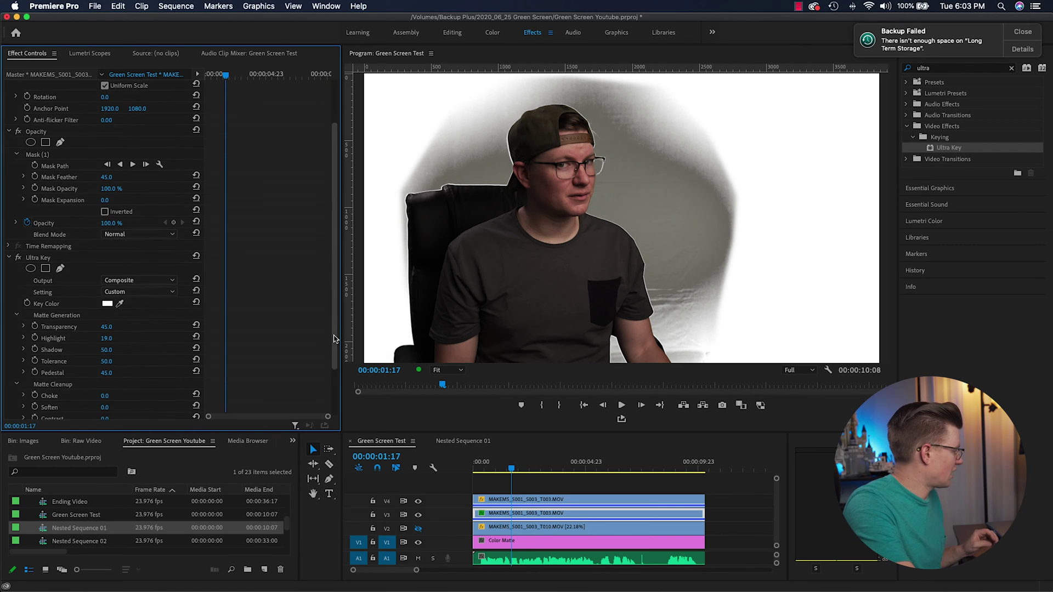
drag(106, 337, 97, 337)
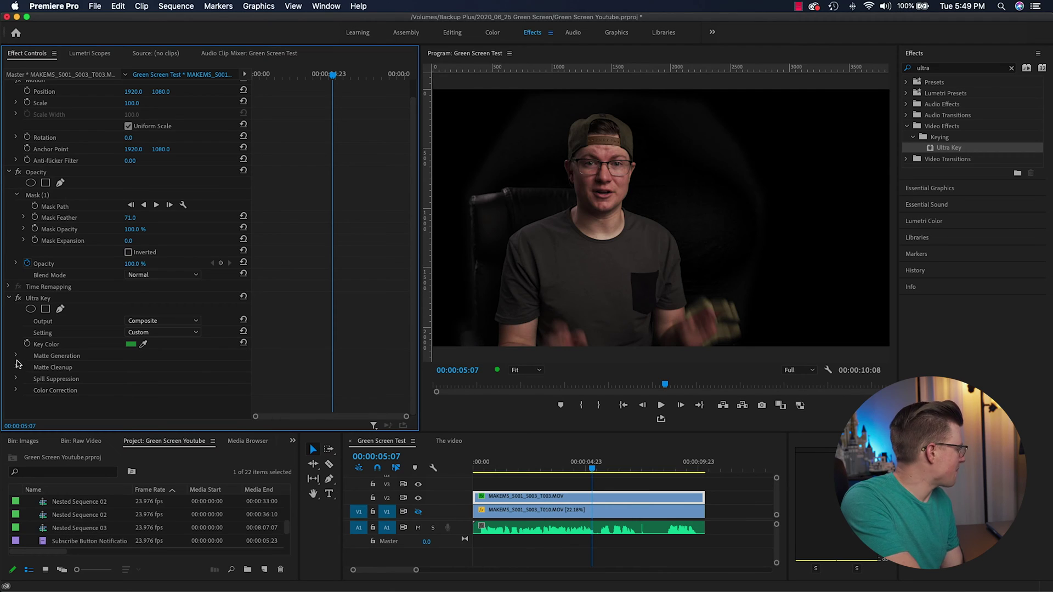
- Test Ultra Key Transparency at 100 and 0, set it to 45, then lower Highlight to 0
scroll(198, 363, down, 2)
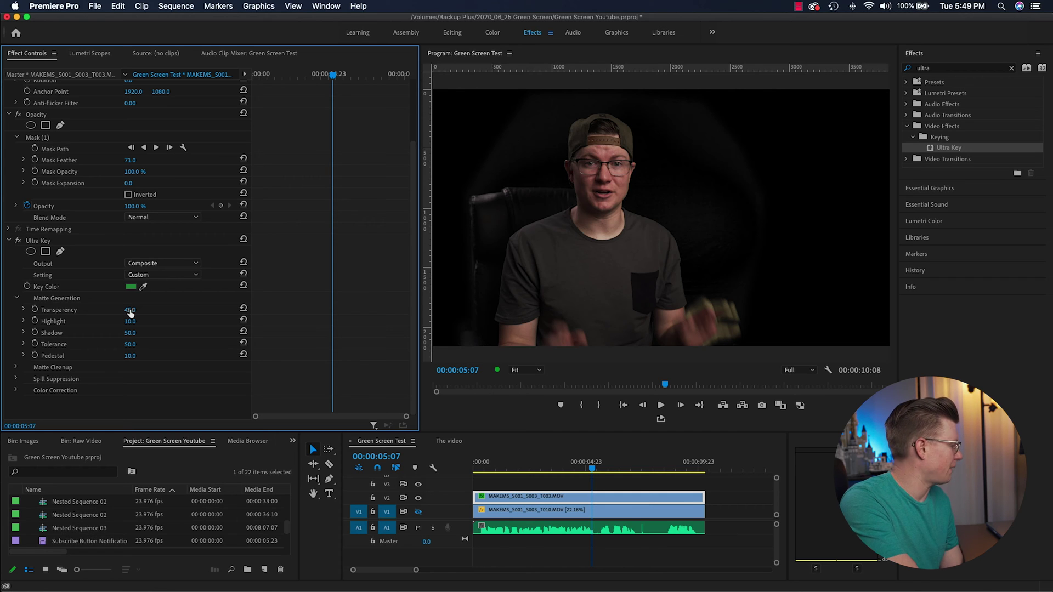
drag(130, 310, 164, 310)
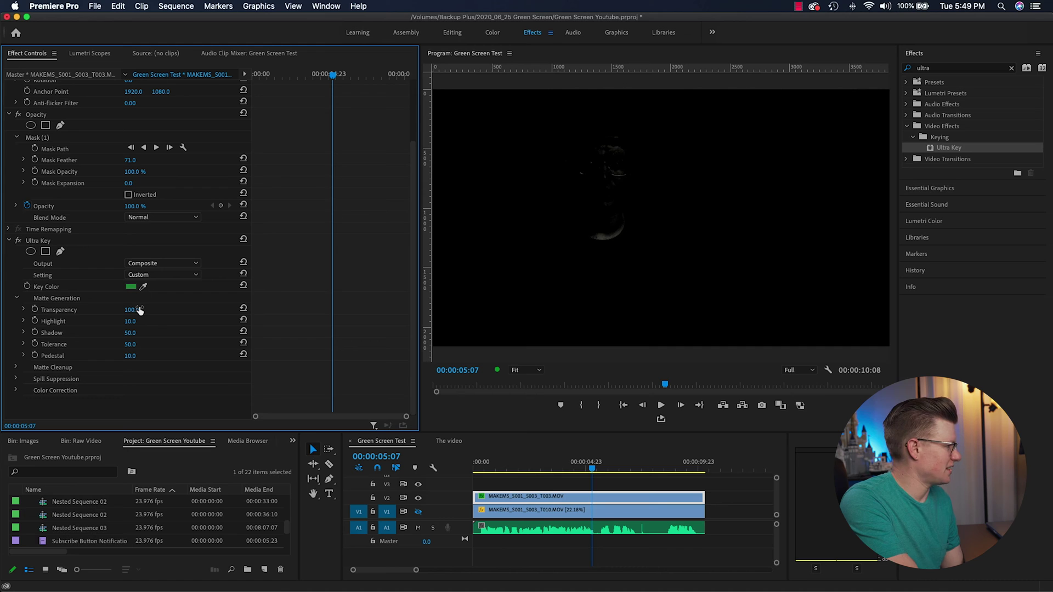
drag(132, 310, 87, 310)
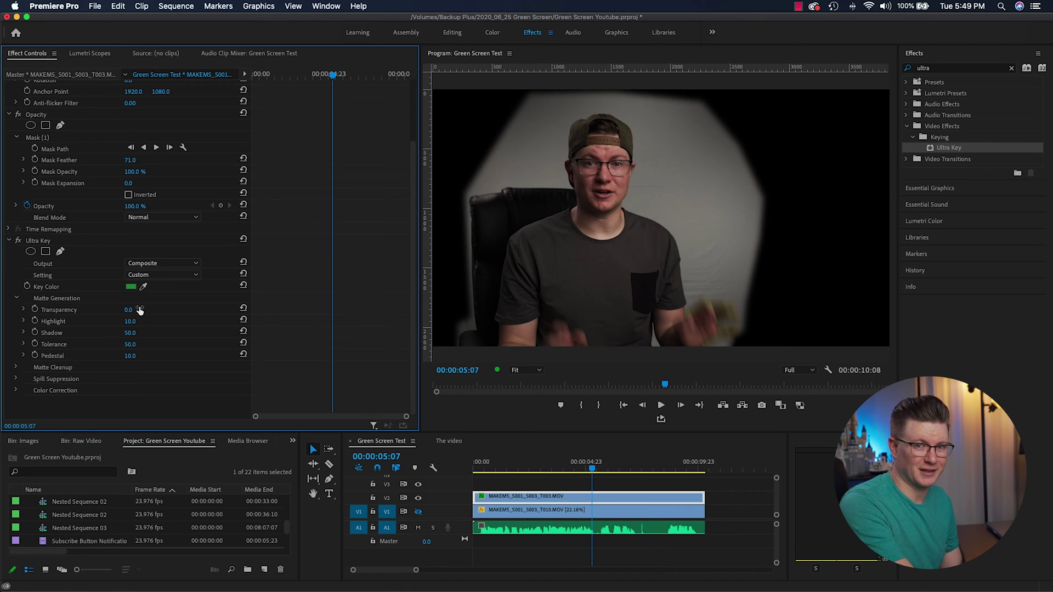
mouse_move(126, 310)
mouse_down()
mouse_move(164, 310)
mouse_move(140, 310)
mouse_up()
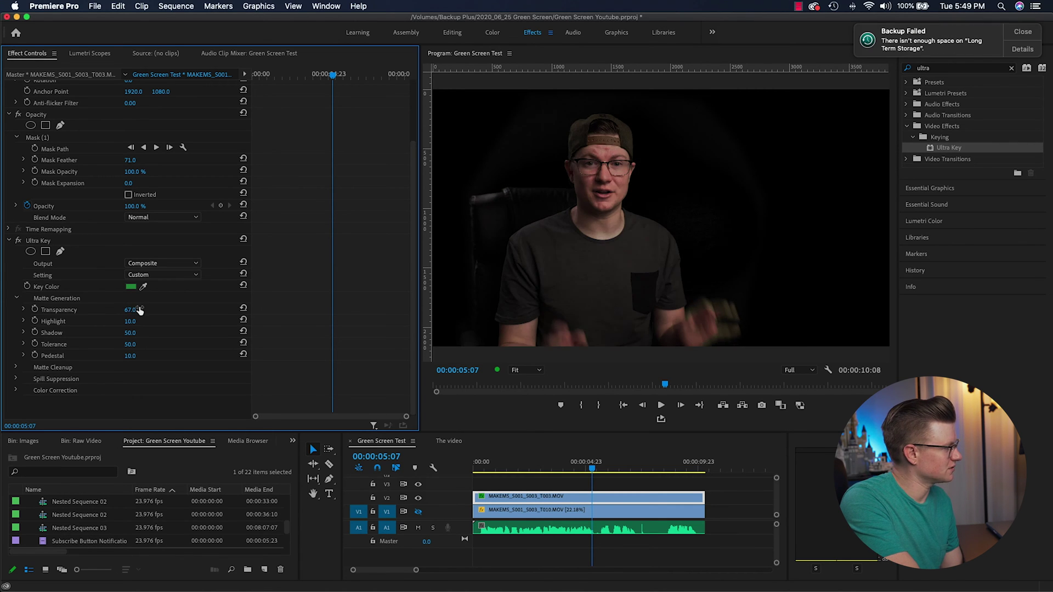
click(137, 311)
text(45)
key(Return)
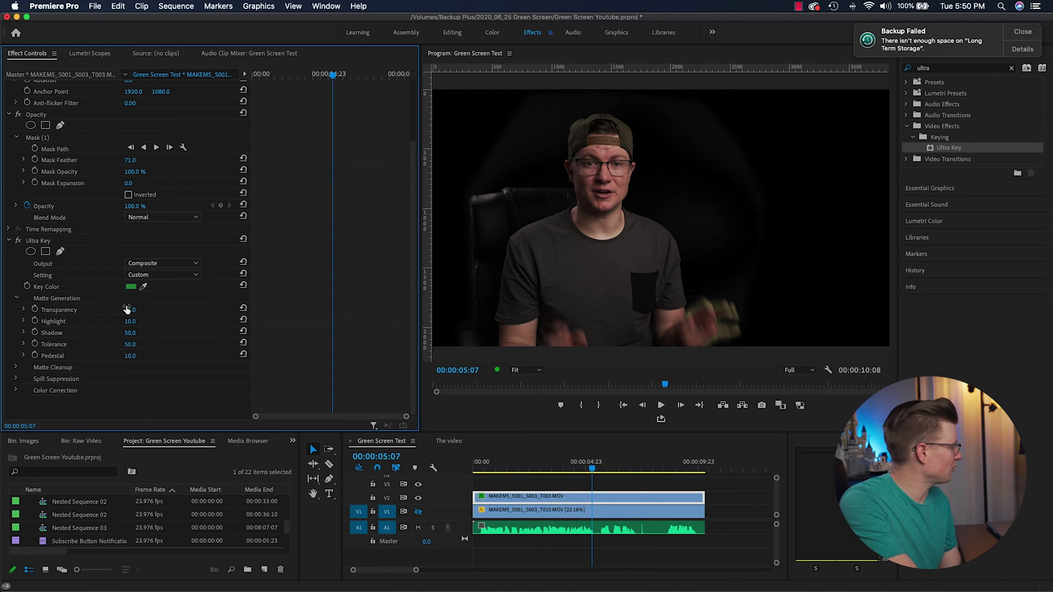
drag(129, 322, 119, 322)
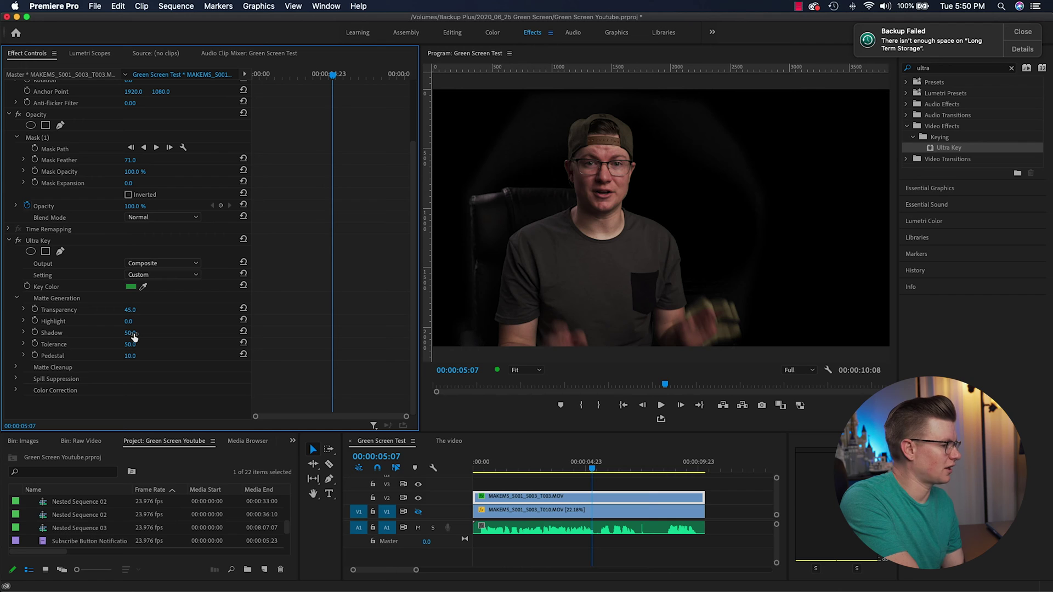
- Lower Ultra Key Shadow to 16 and move the playhead back to 00:00:05:01
drag(130, 335, 117, 335)
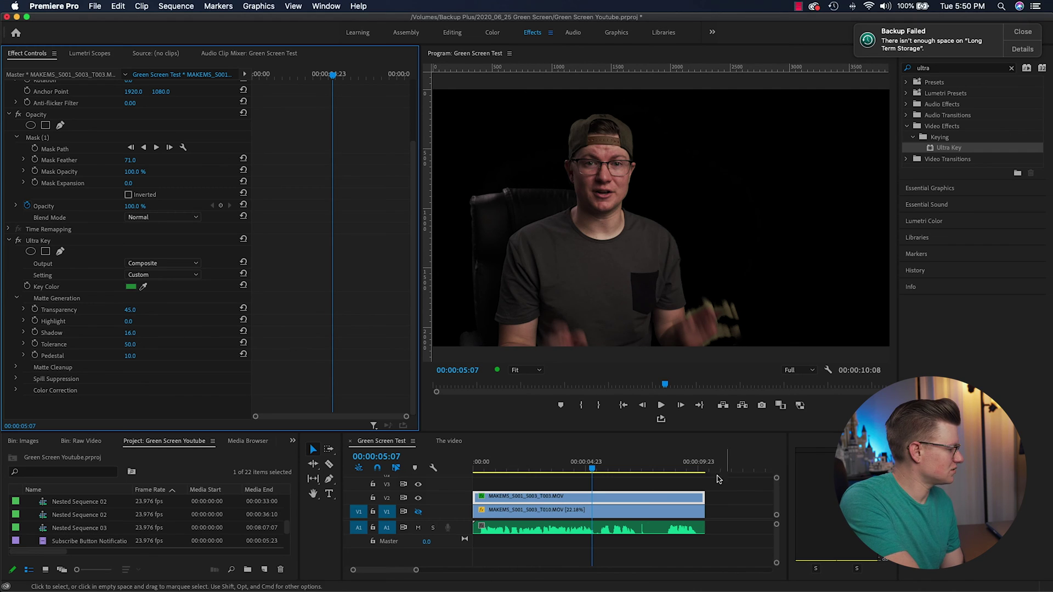
click(593, 471)
drag(592, 471, 587, 470)
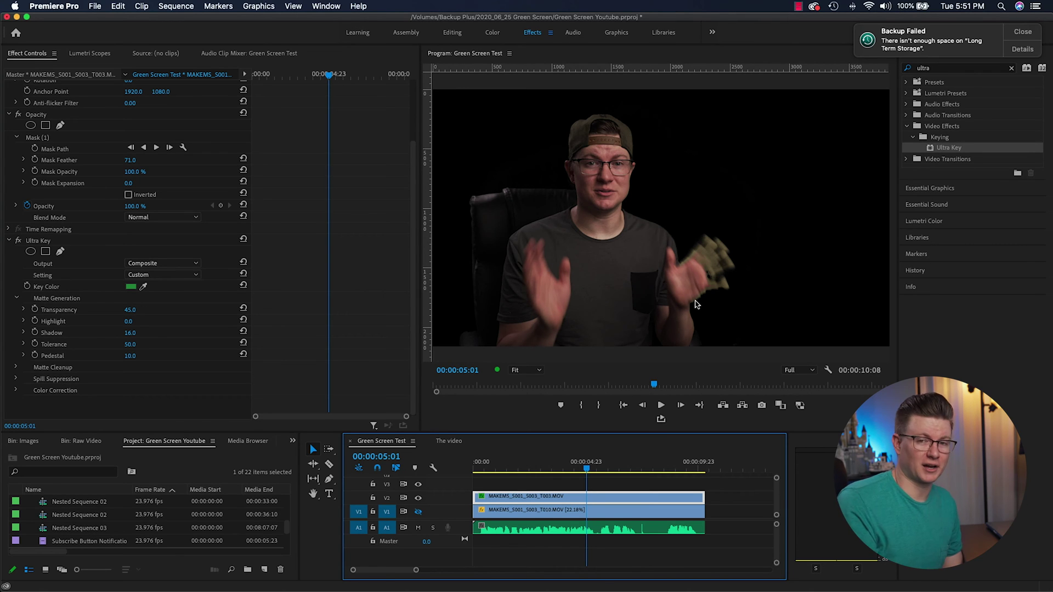
- Set Highlight to 1.0, reset Tolerance to 50.0, test Pedestal, then reset it to 10.0
drag(129, 321, 142, 368)
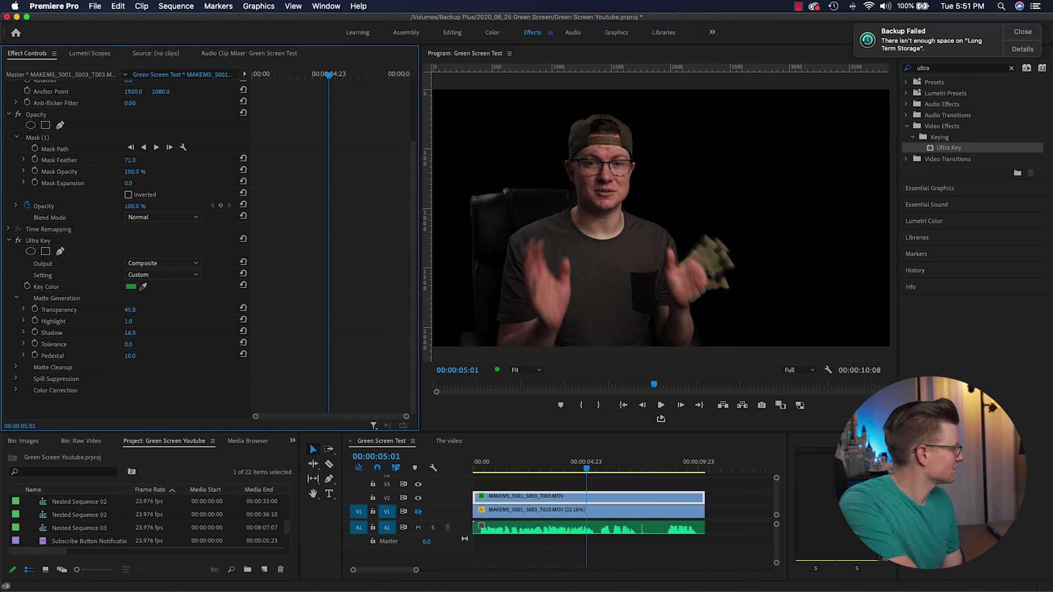
click(243, 343)
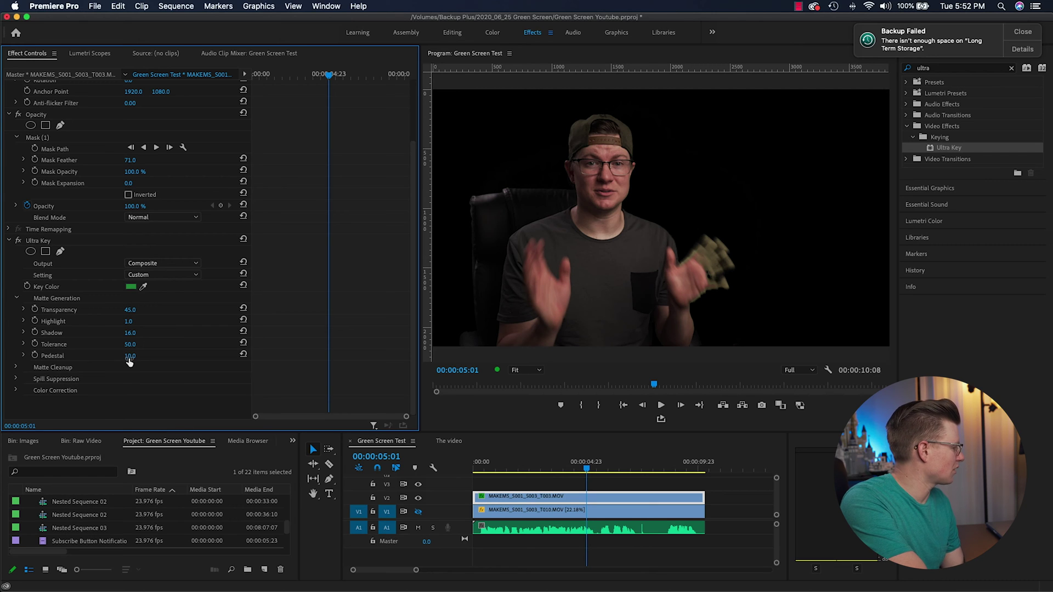
mouse_move(130, 356)
mouse_down()
mouse_move(186, 356)
mouse_move(109, 355)
mouse_up()
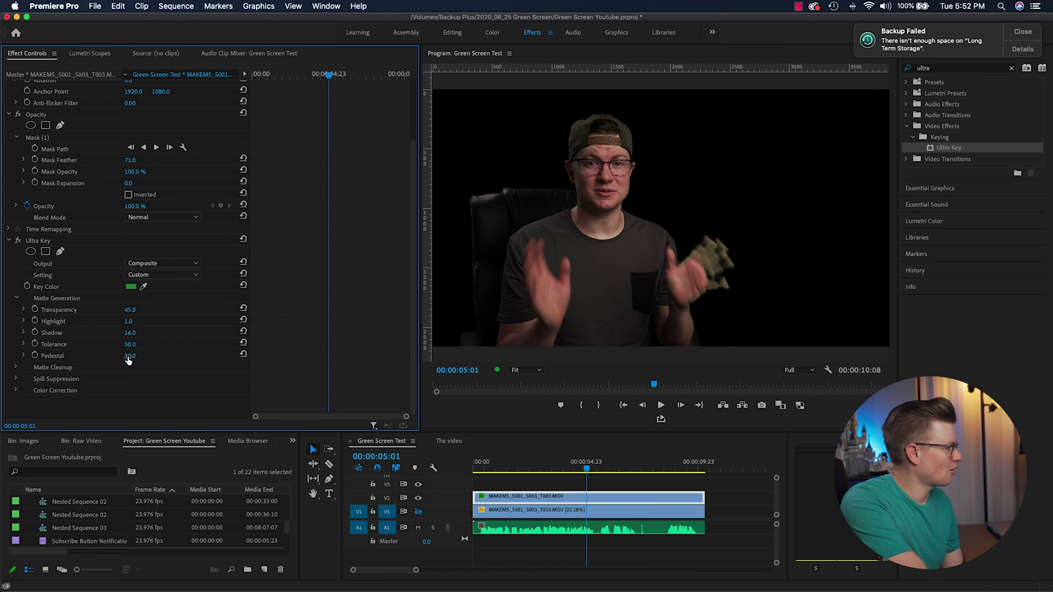
click(243, 354)
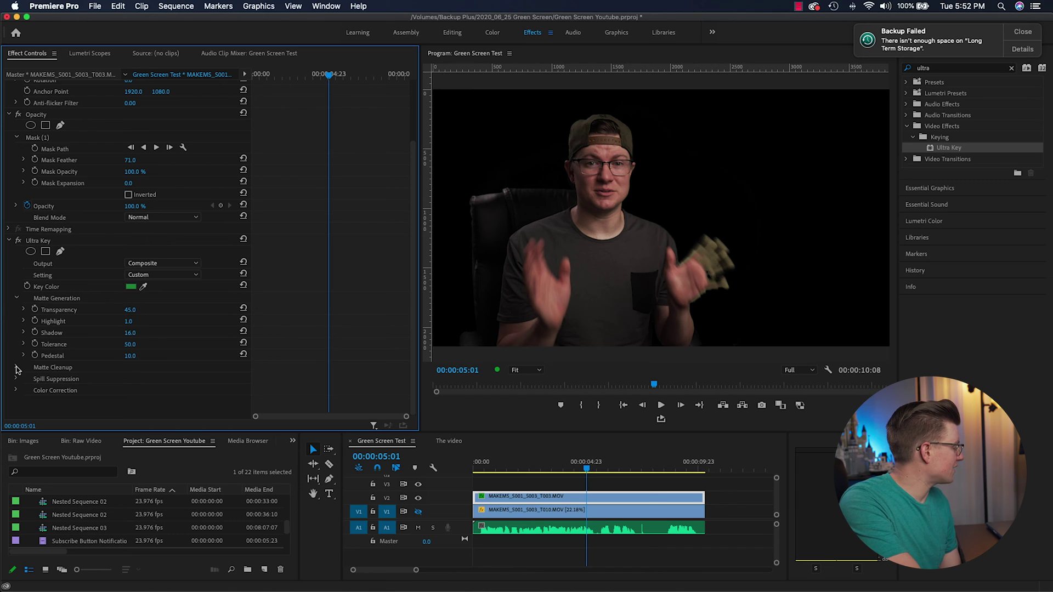
- Expand the Ultra Key Matte Cleanup section in Effect Controls
click(16, 368)
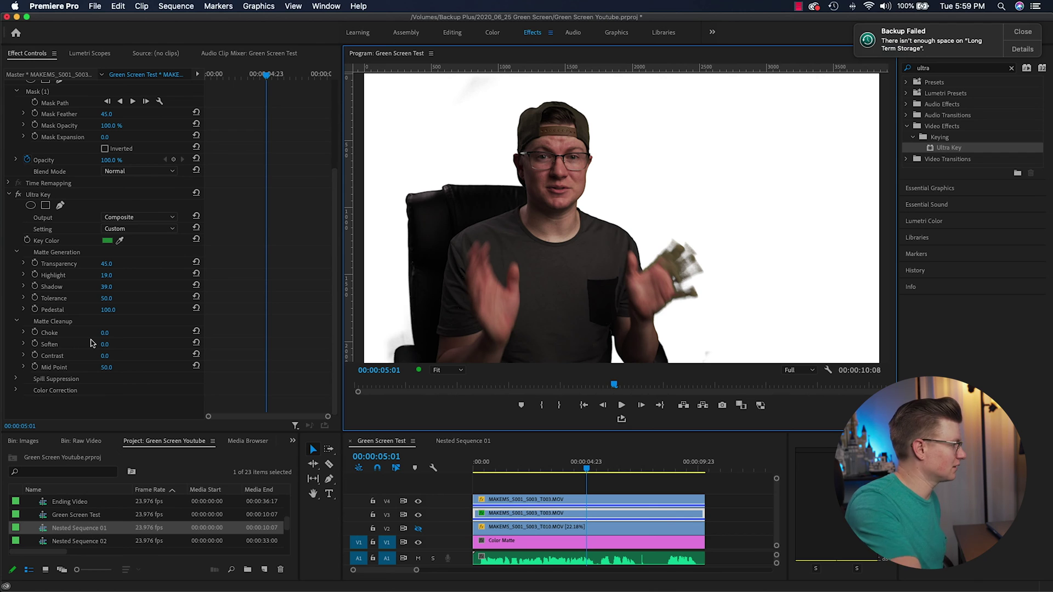
- Magnify the Program preview to 200% to inspect the key edges
key(equal)
key(equal)
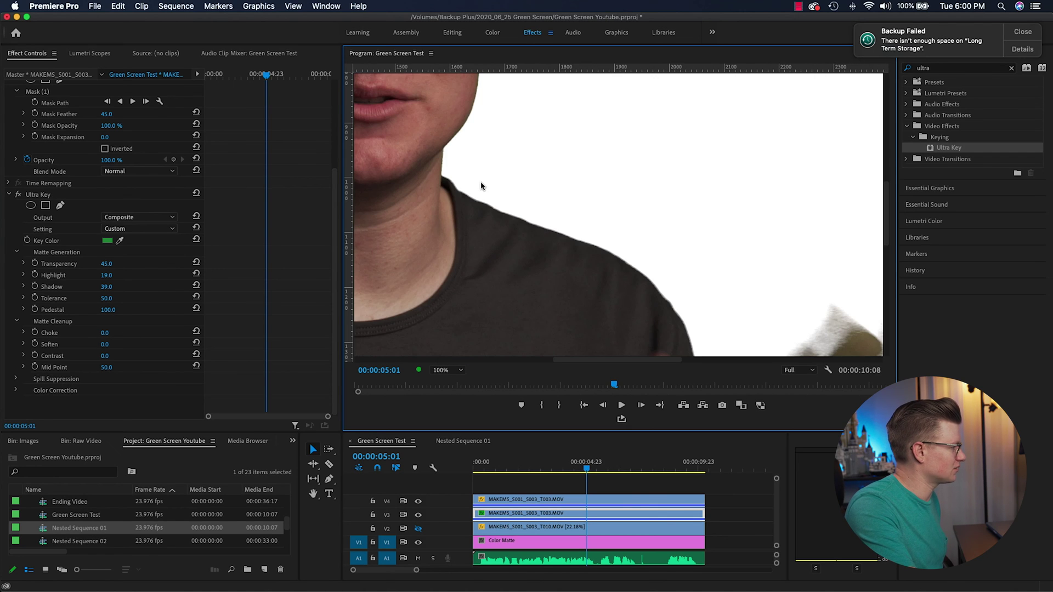
key(equal)
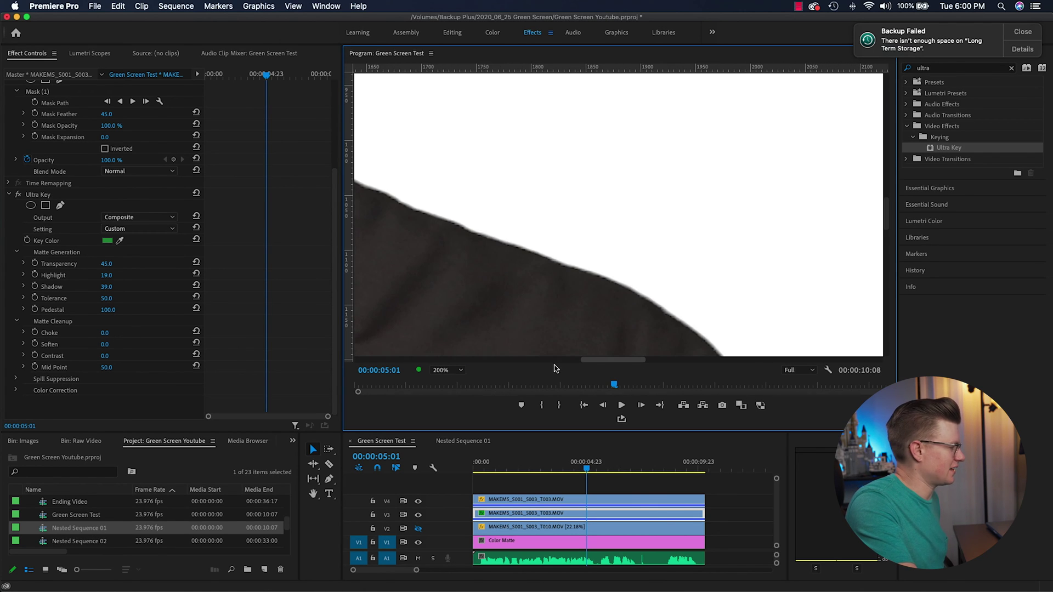
scroll(603, 359, left, 5)
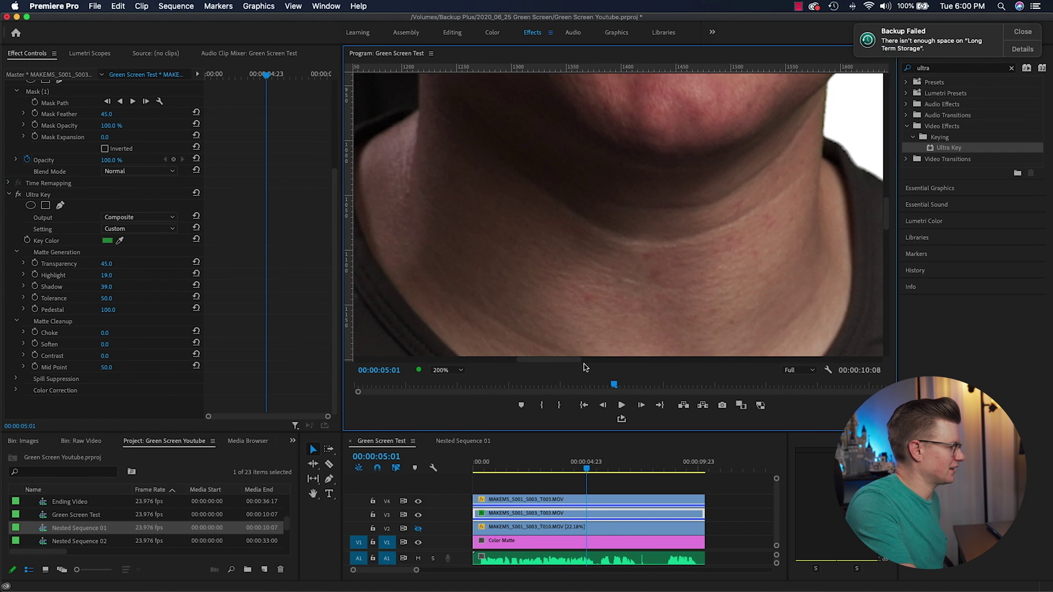
drag(571, 362, 602, 362)
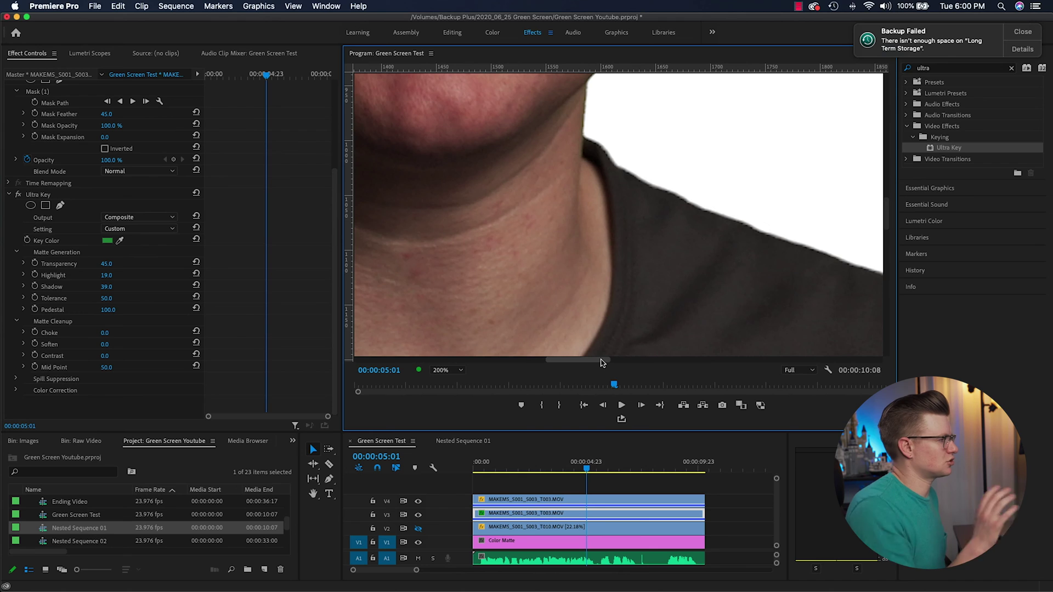
- Test an Ultra Key Choke of 100 against 0, then leave Choke at 0.0
drag(102, 334, 102, 334)
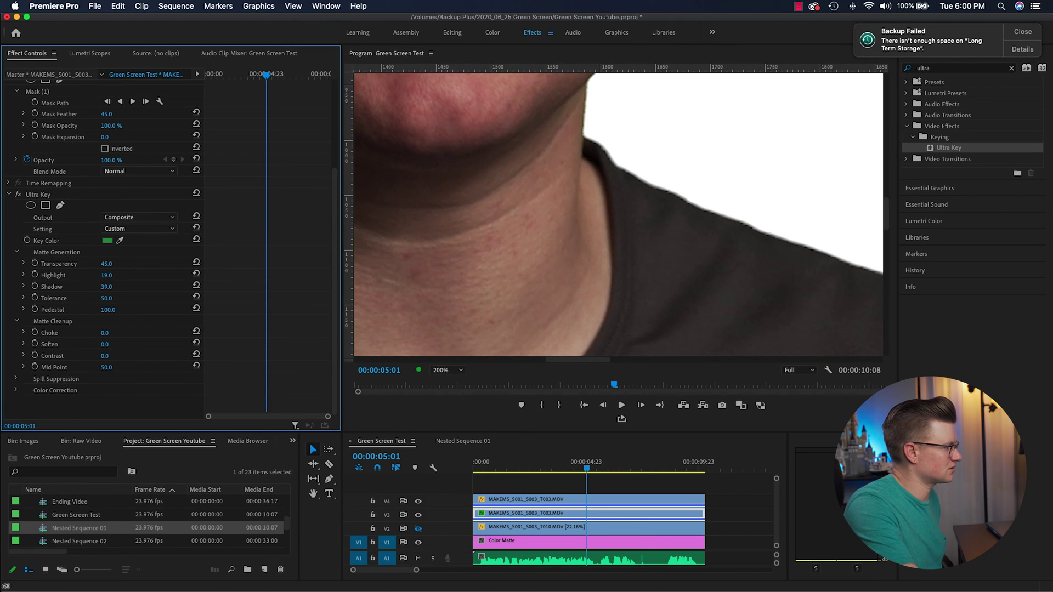
drag(102, 334, 157, 334)
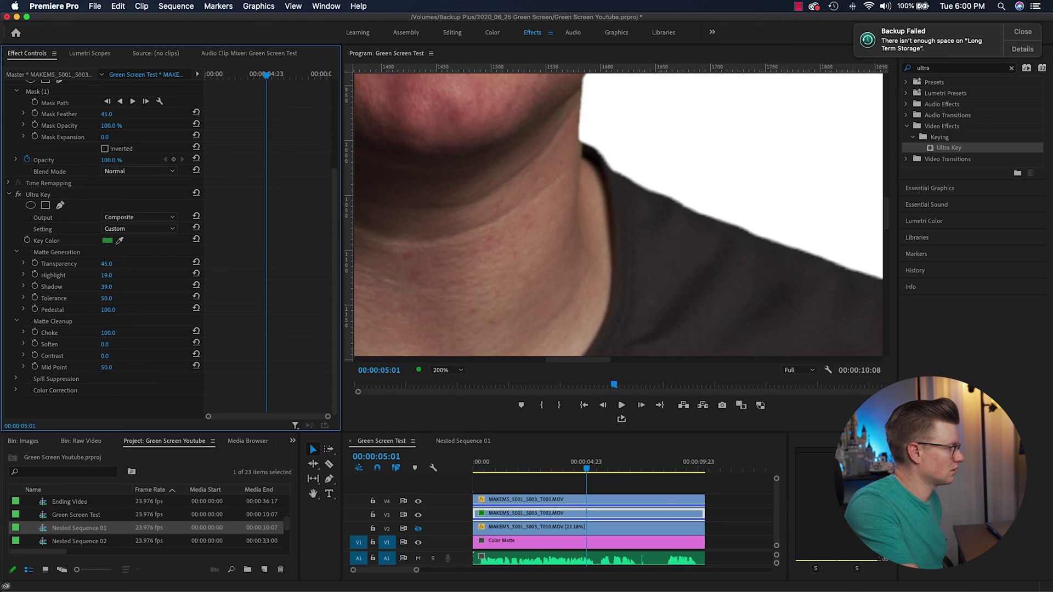
key(super+z)
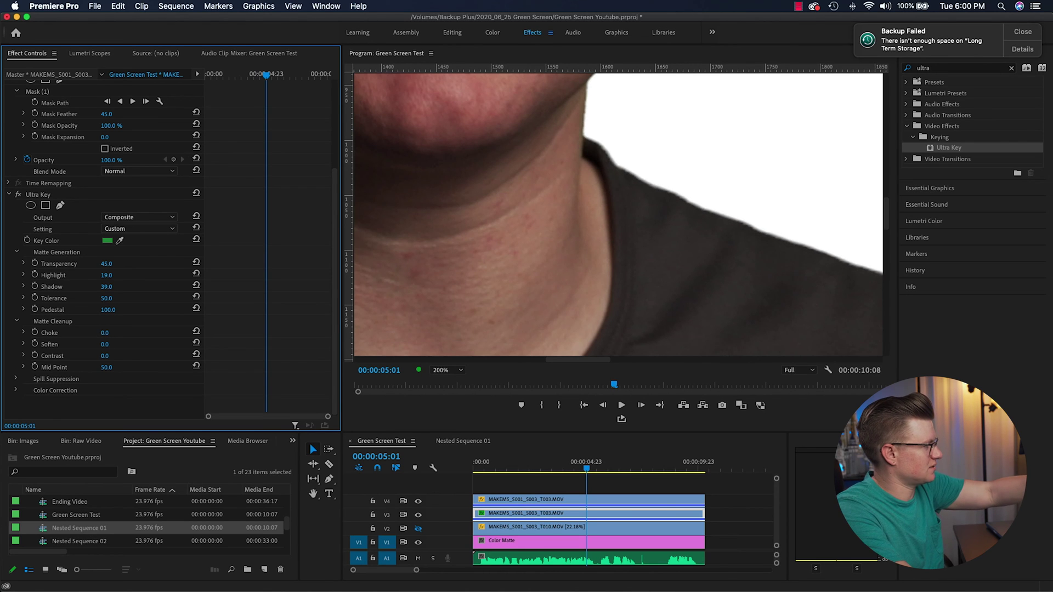
key(super+shift+z)
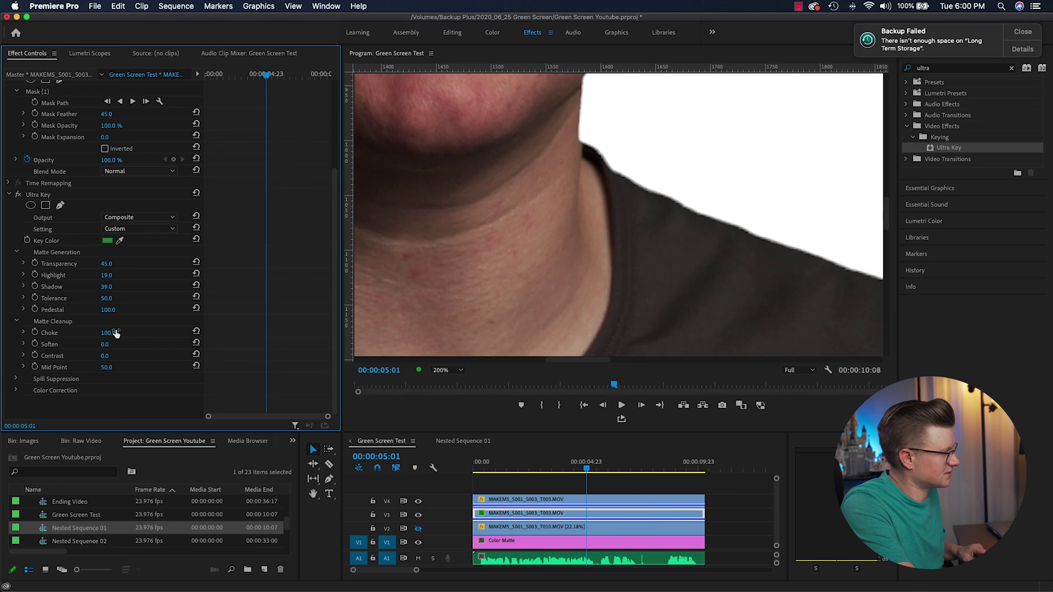
key(super+z)
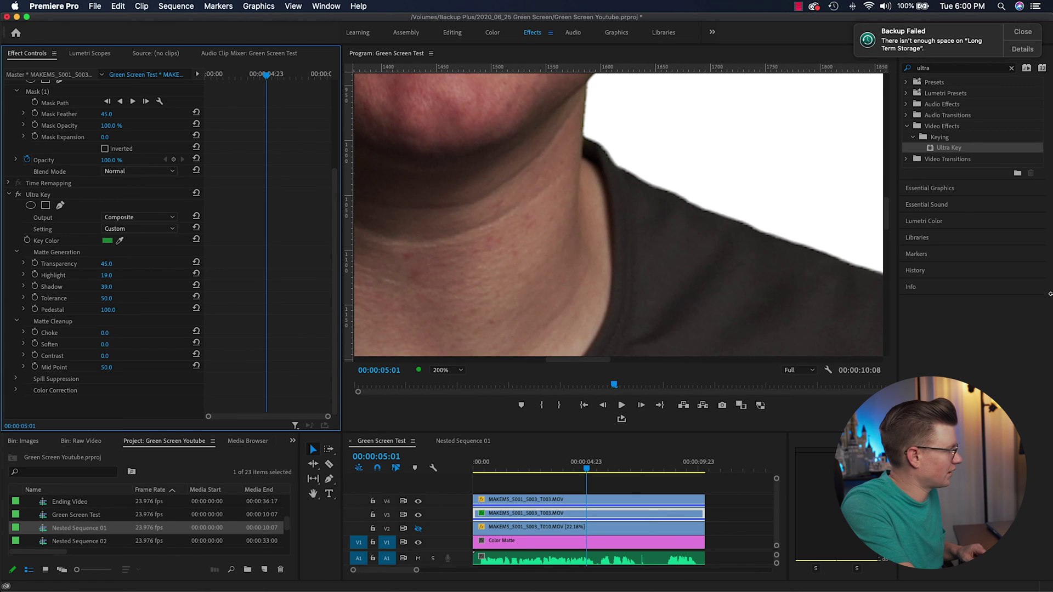
drag(884, 226, 883, 137)
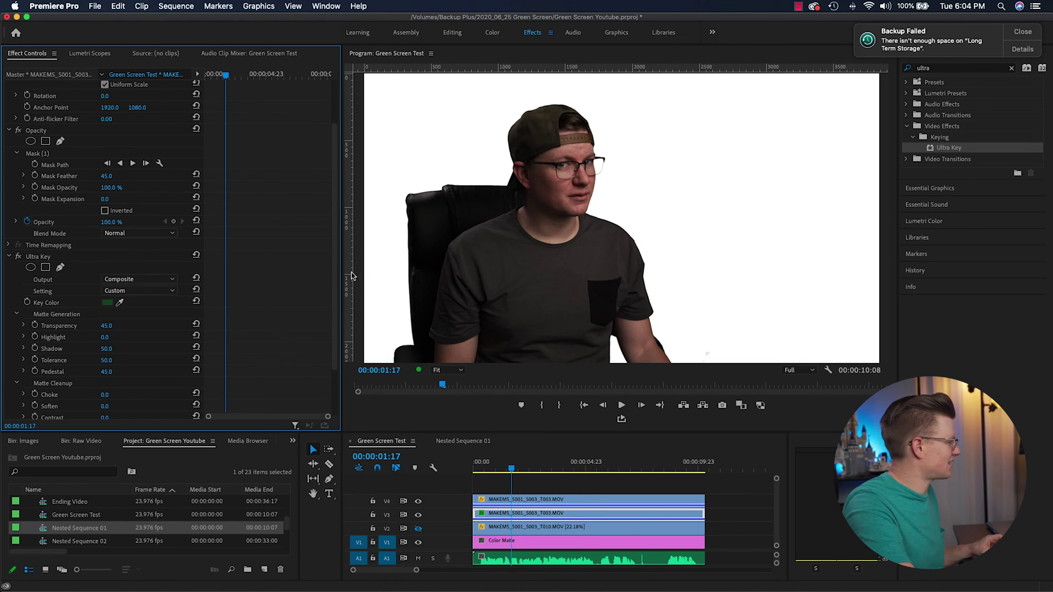
- Show the V2 room background, preview the composite, and set playback resolution to 1/8
scroll(332, 299, up, 2)
scroll(332, 298, up, 1)
click(418, 528)
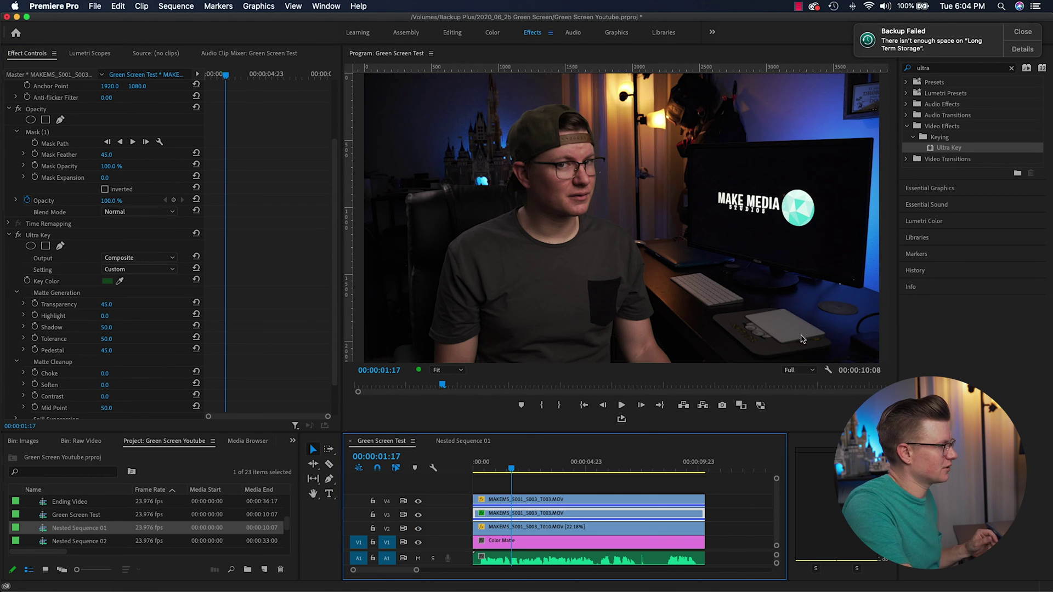
key(space)
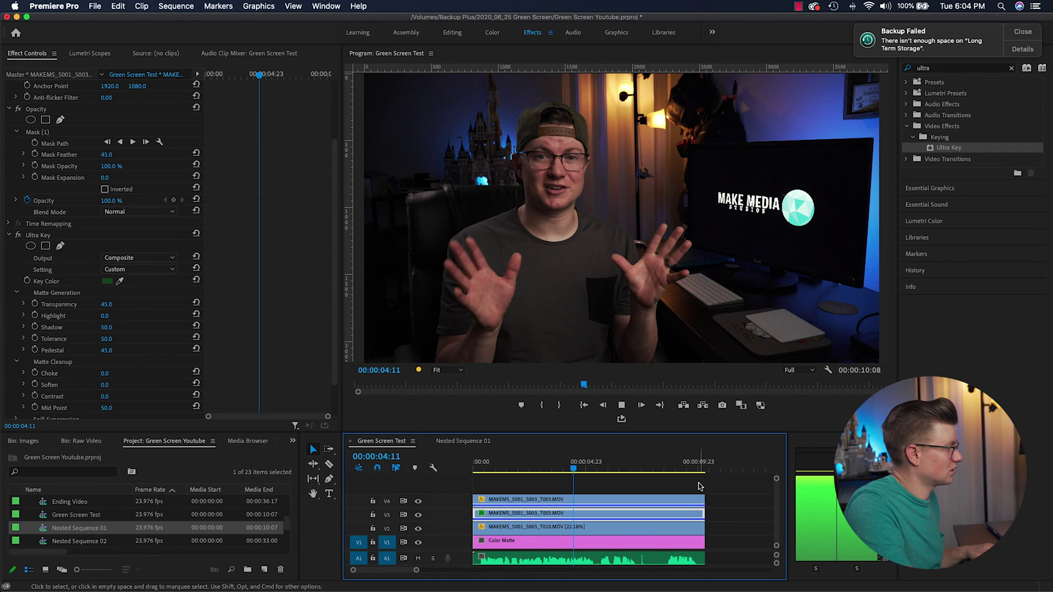
drag(588, 472, 565, 471)
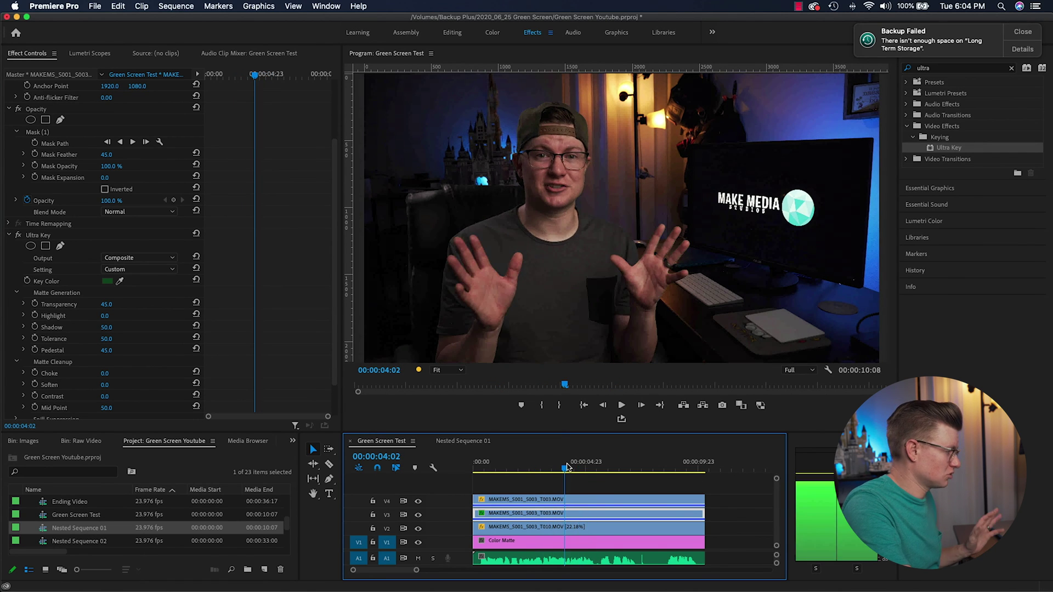
click(811, 371)
click(798, 416)
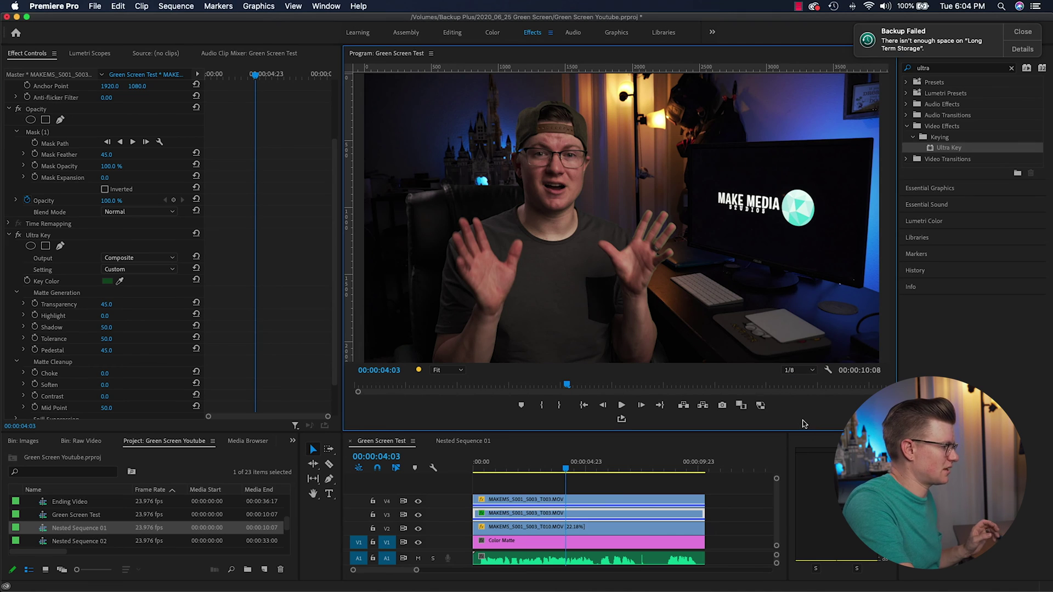
- Set the Ultra Key Choke to 5
scroll(327, 296, down, 3)
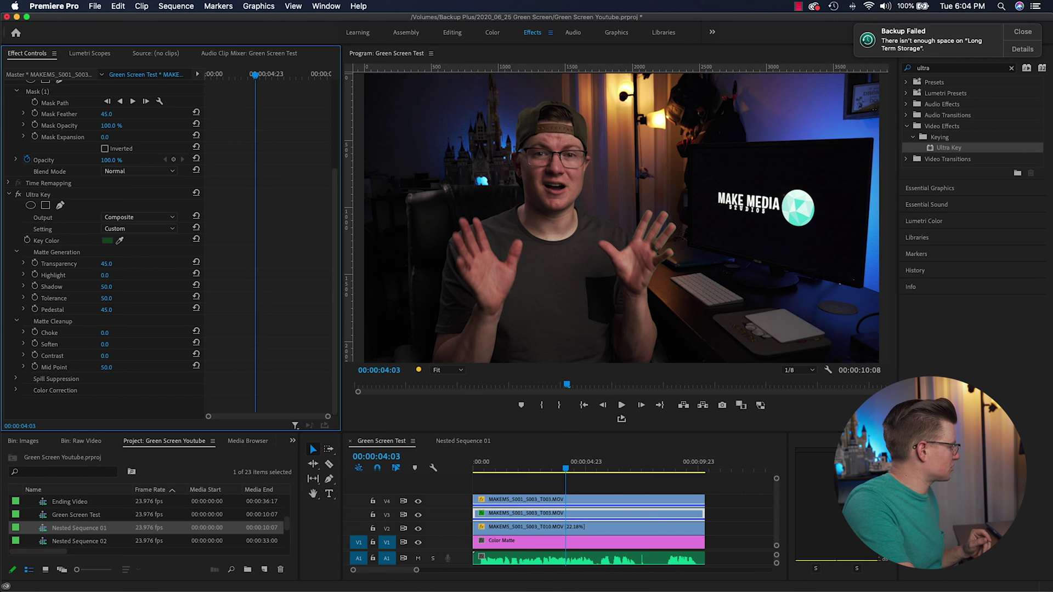
click(106, 333)
text(8)
key(Return)
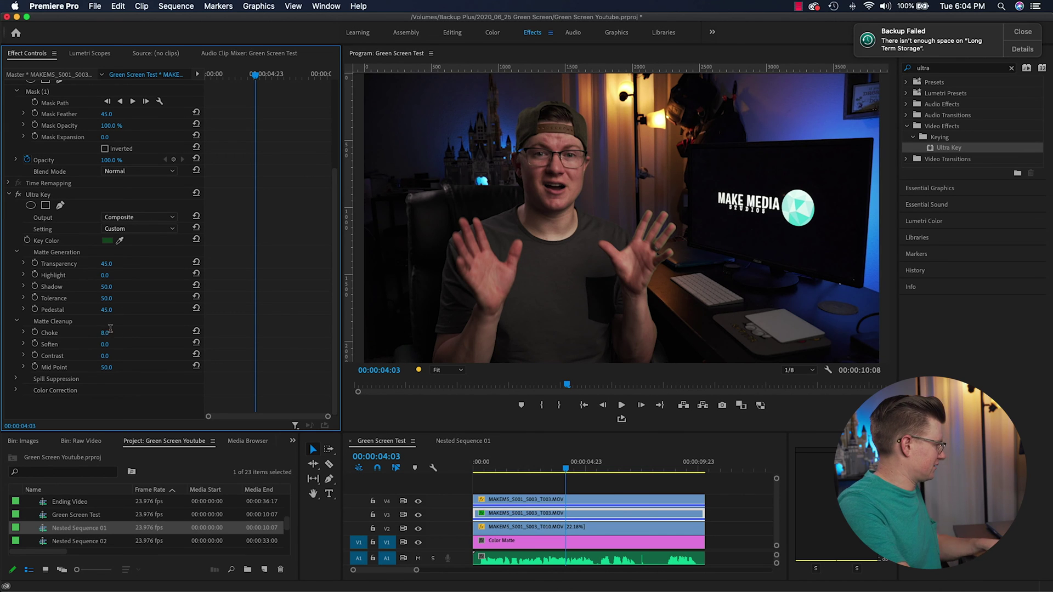
text(5)
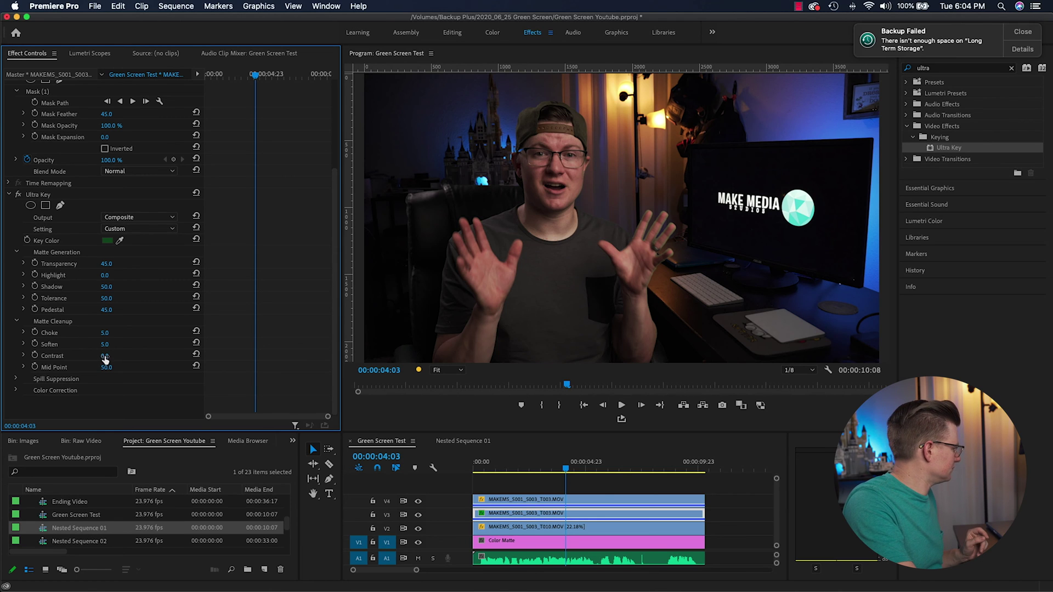
- Hide the background and test key Saturation 187, Hue 5.0, Luminance 129, then reset Luminance to 100
click(418, 528)
click(15, 378)
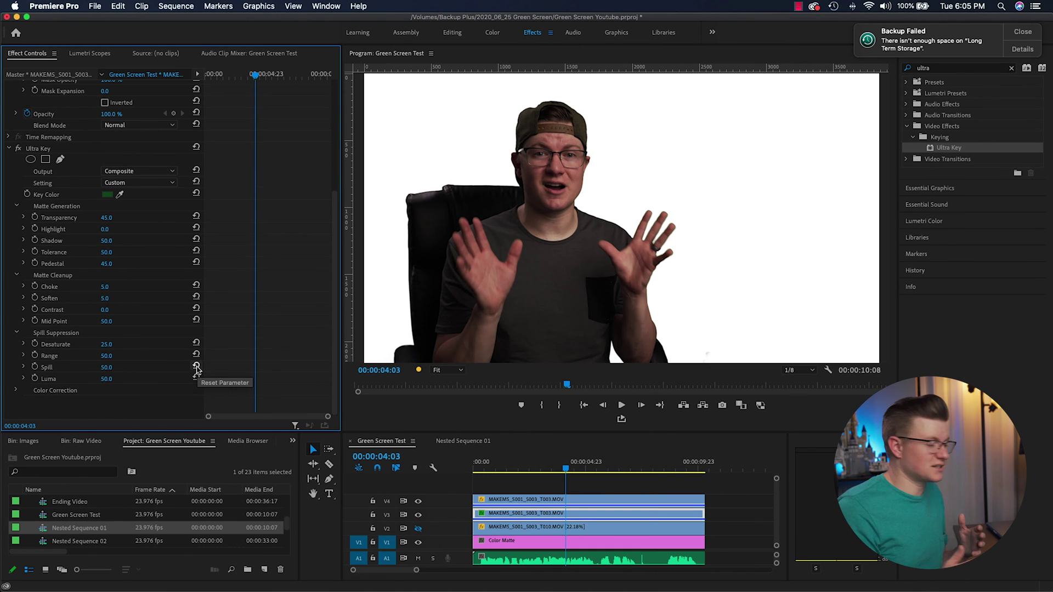
click(15, 390)
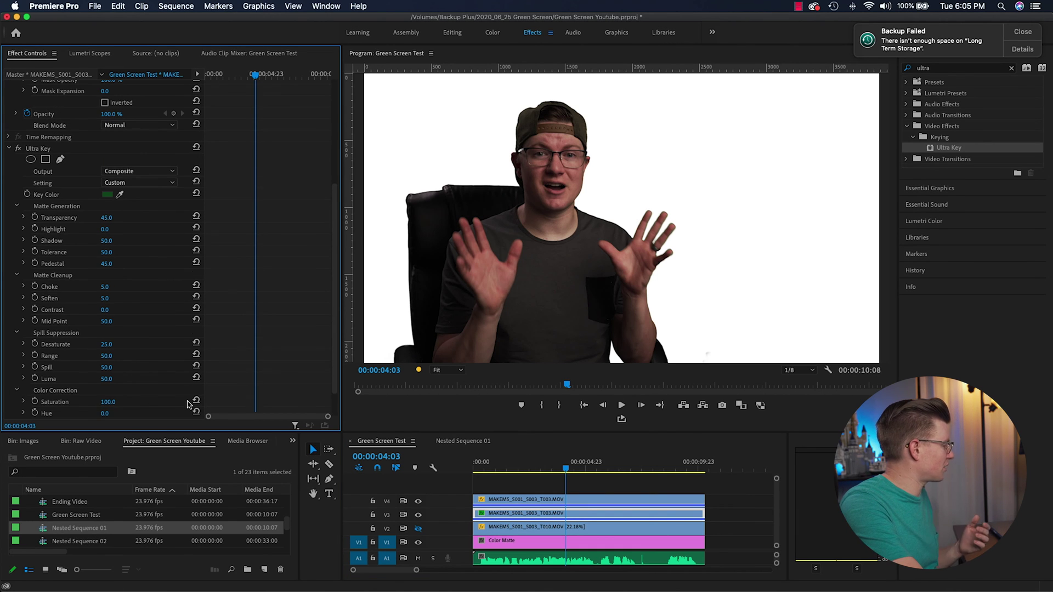
drag(110, 362, 108, 371)
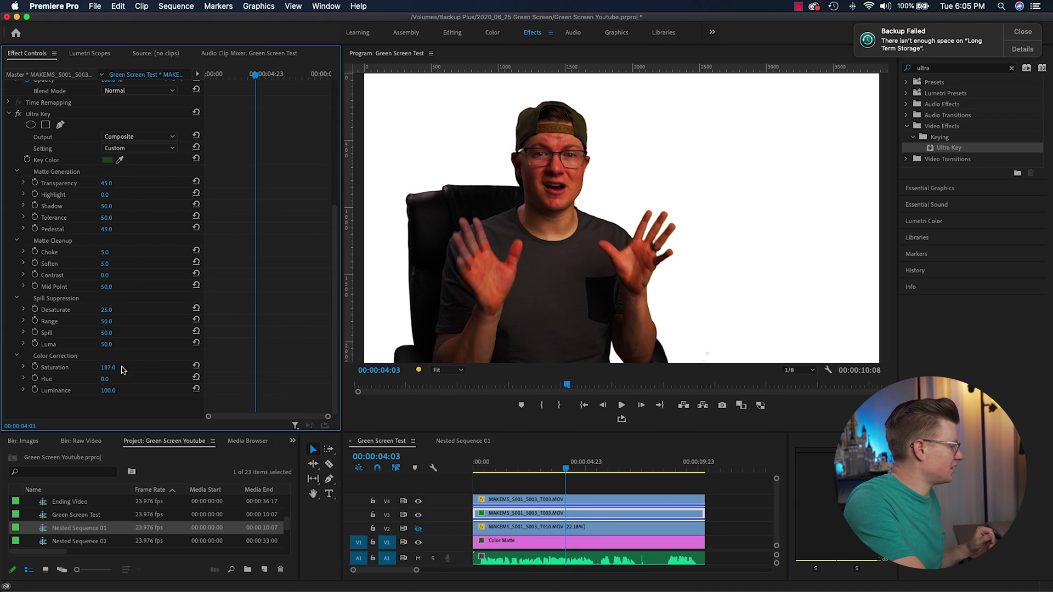
click(101, 382)
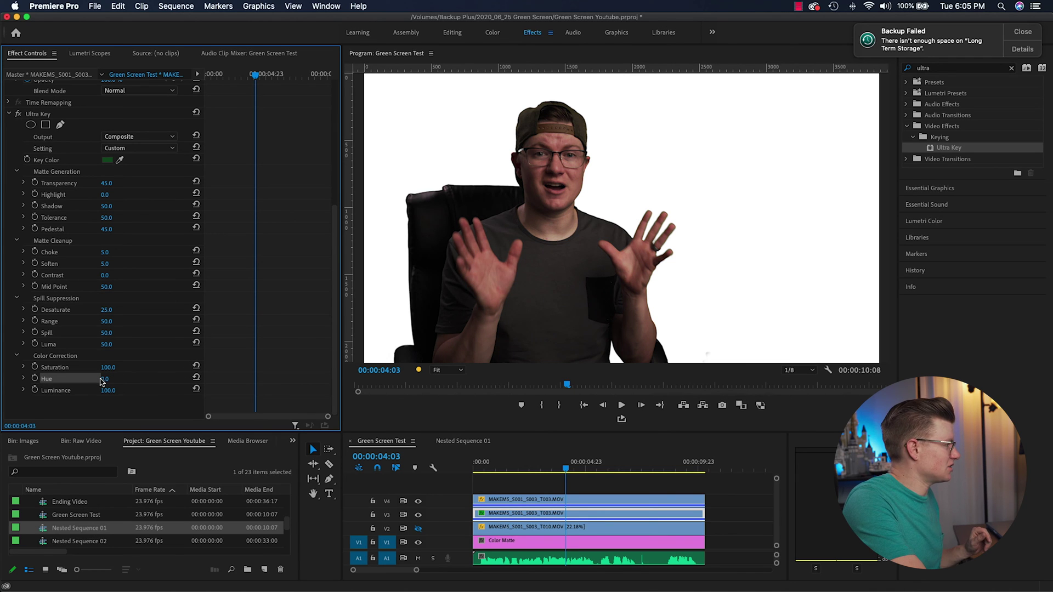
drag(107, 383, 224, 355)
drag(108, 390, 241, 383)
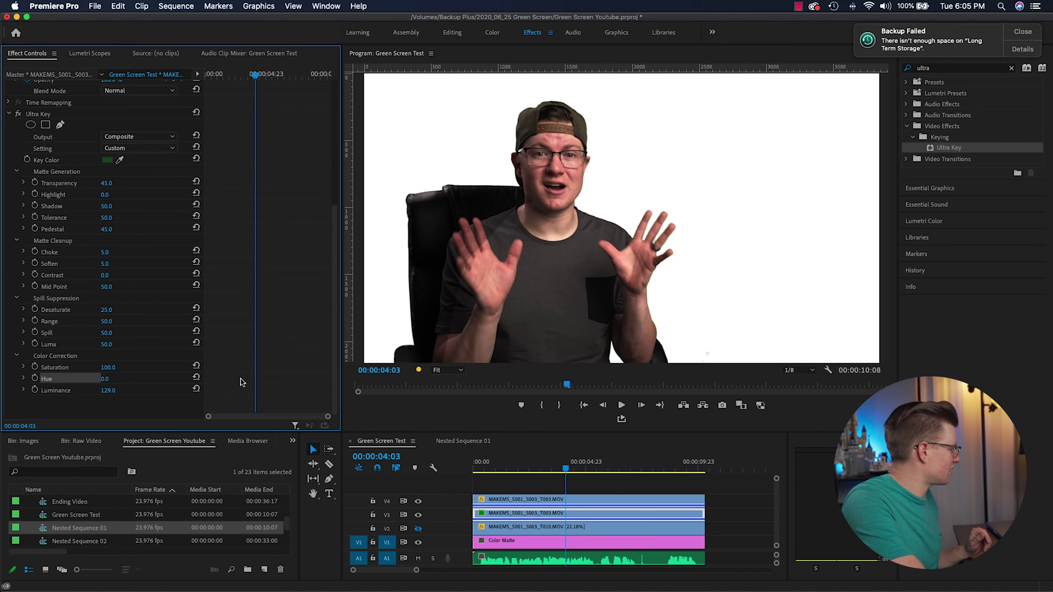
click(195, 389)
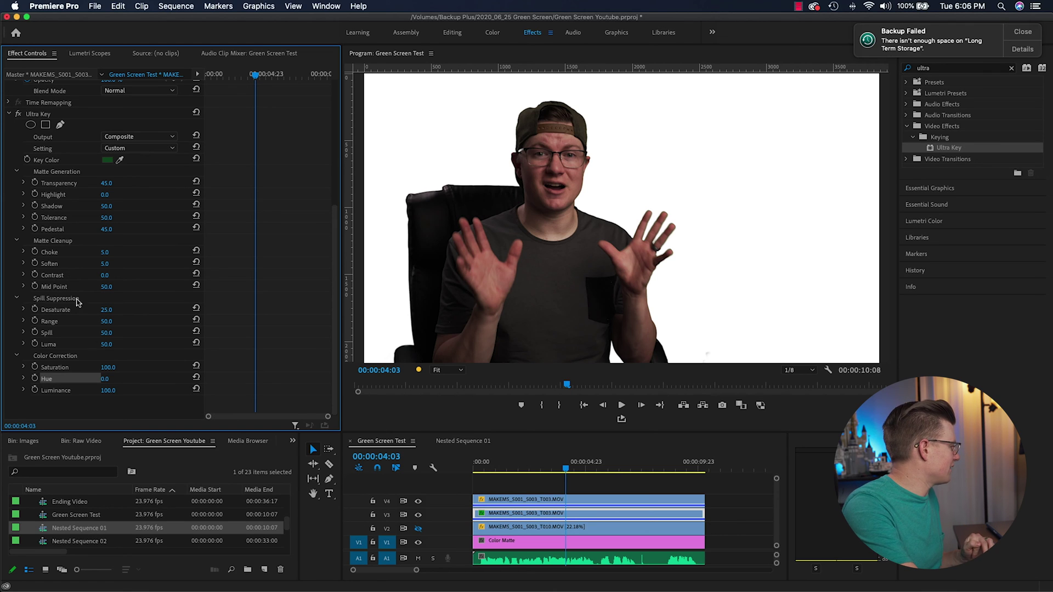
- Raise Spill Suppression Luma to 61, Spill to 100, and increase Desaturate
drag(107, 345, 155, 341)
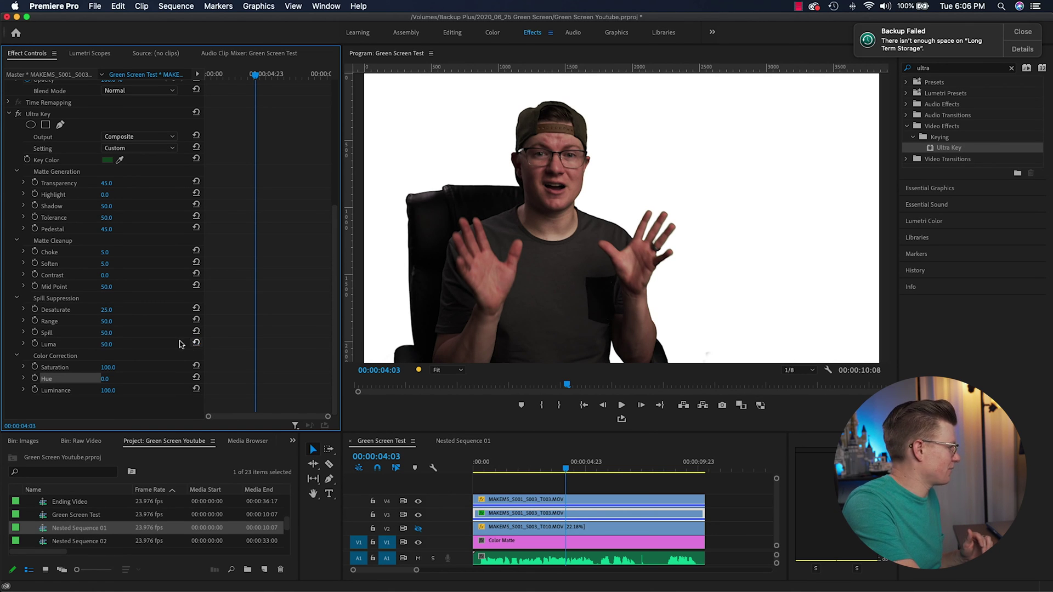
drag(106, 333, 131, 337)
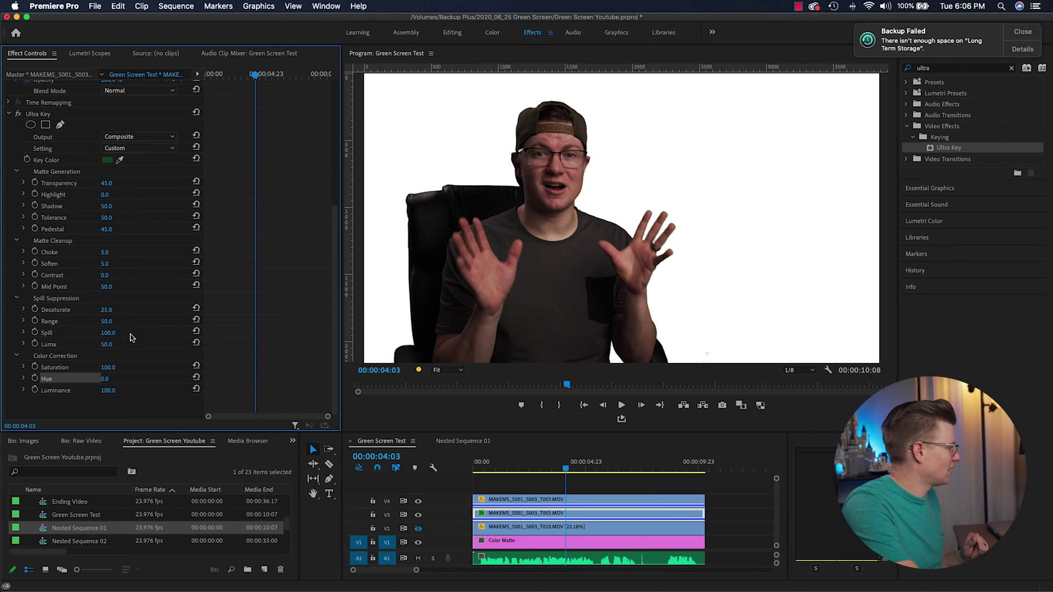
drag(107, 310, 218, 317)
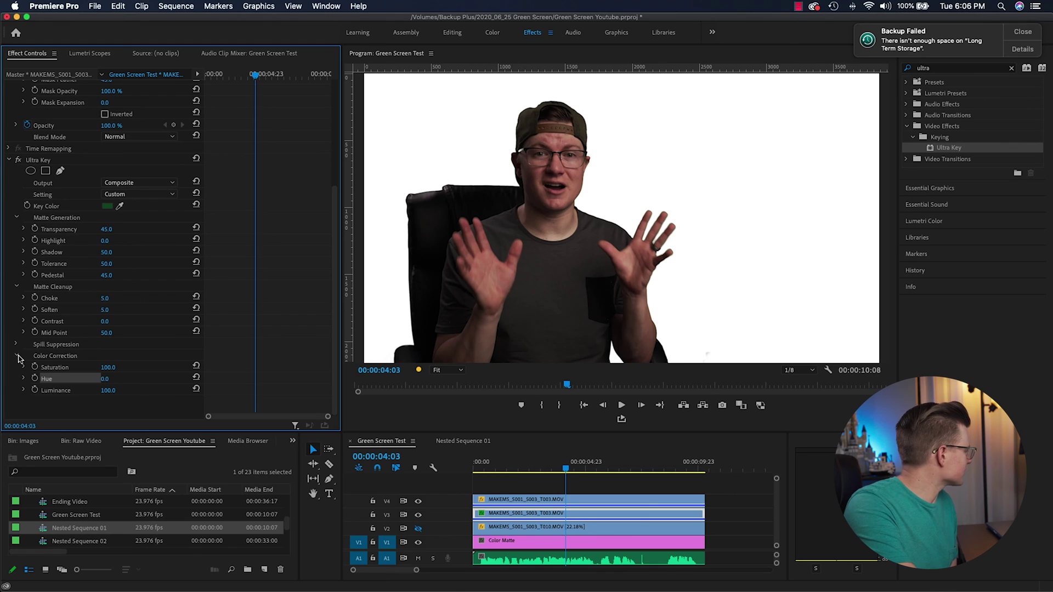
- Collapse Color Correction and Matte Cleanup, move to about 00:00:05:04, and show the V2 background again
click(17, 356)
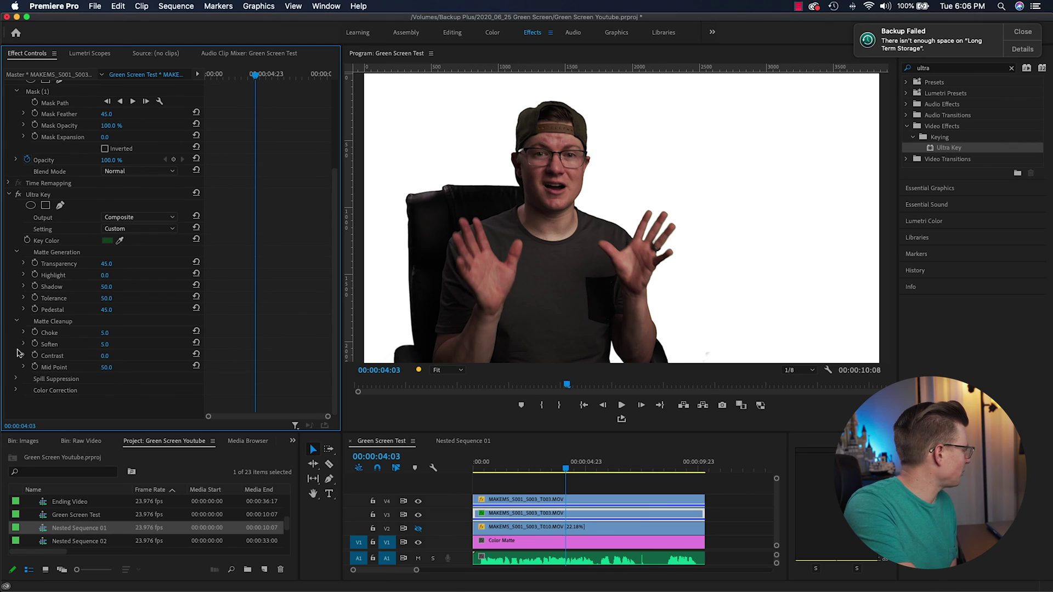
click(17, 322)
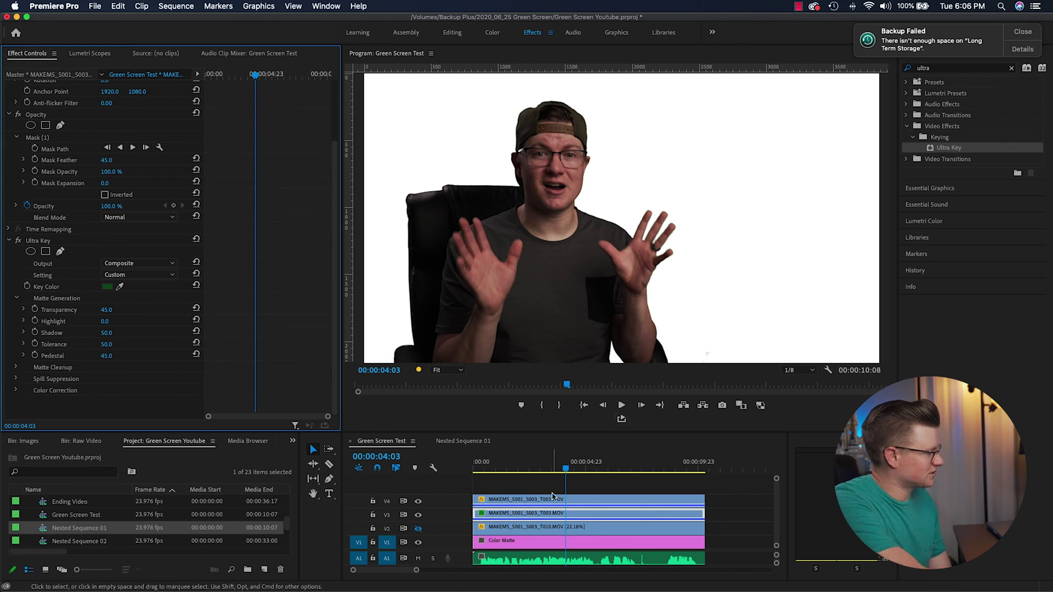
drag(570, 467, 586, 472)
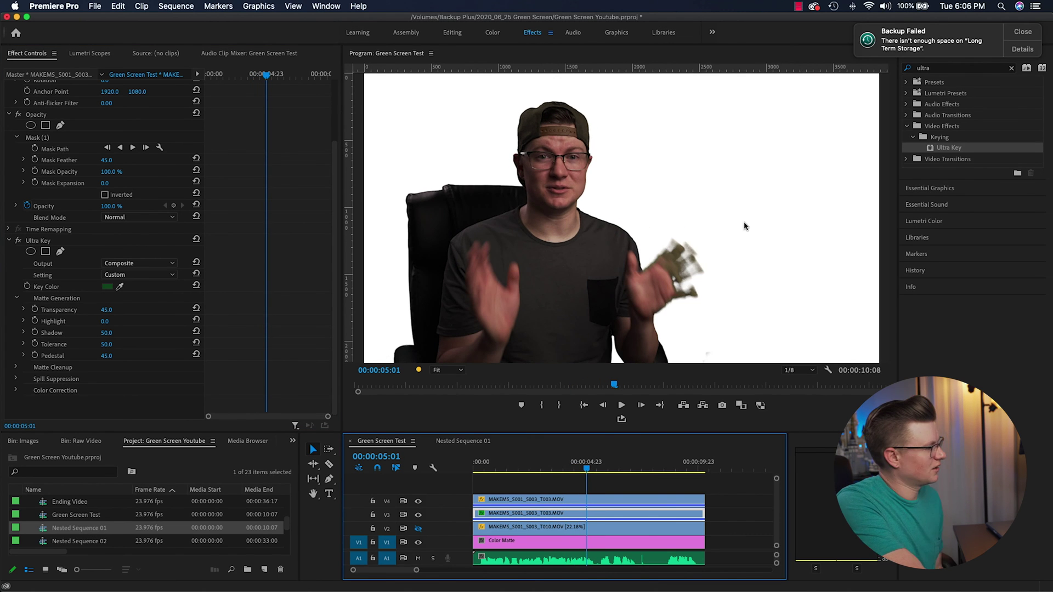
click(418, 529)
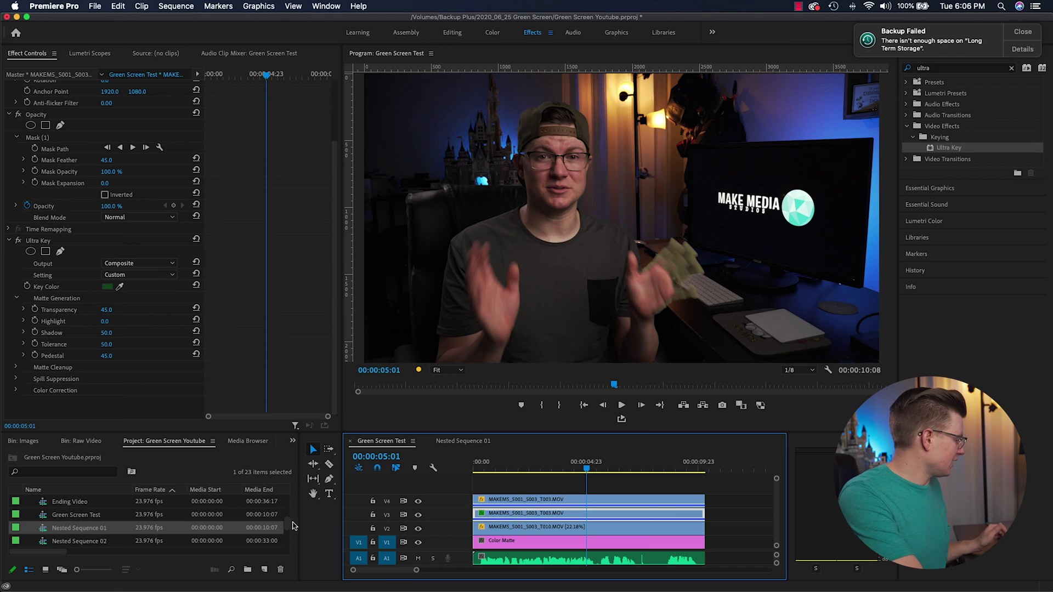
- Place an Adjustment Layer on a new V5 track starting near 00:00:04:23 and select it
scroll(285, 505, up, 5)
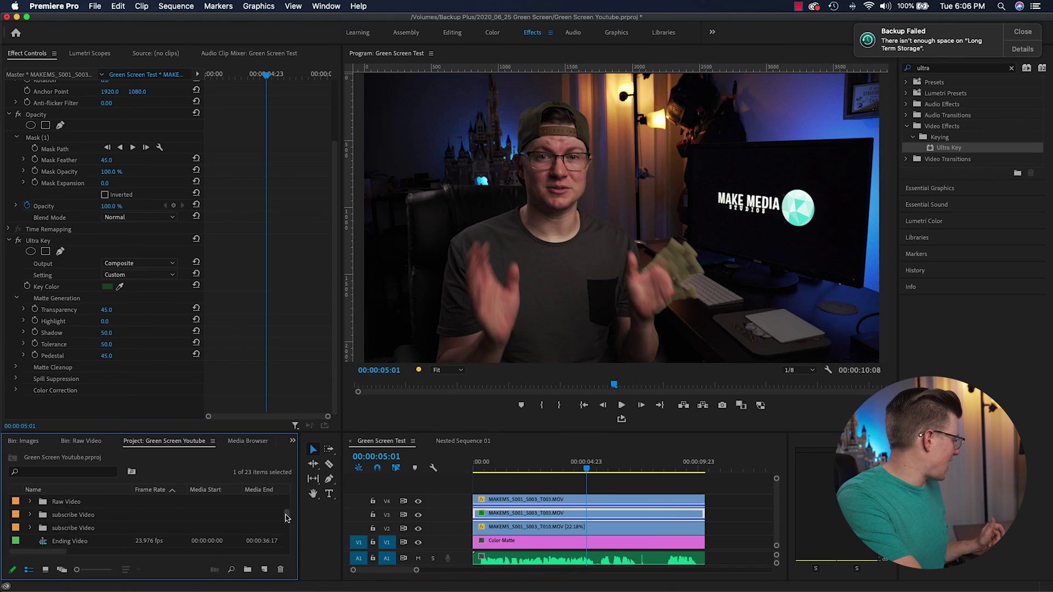
drag(43, 502, 575, 488)
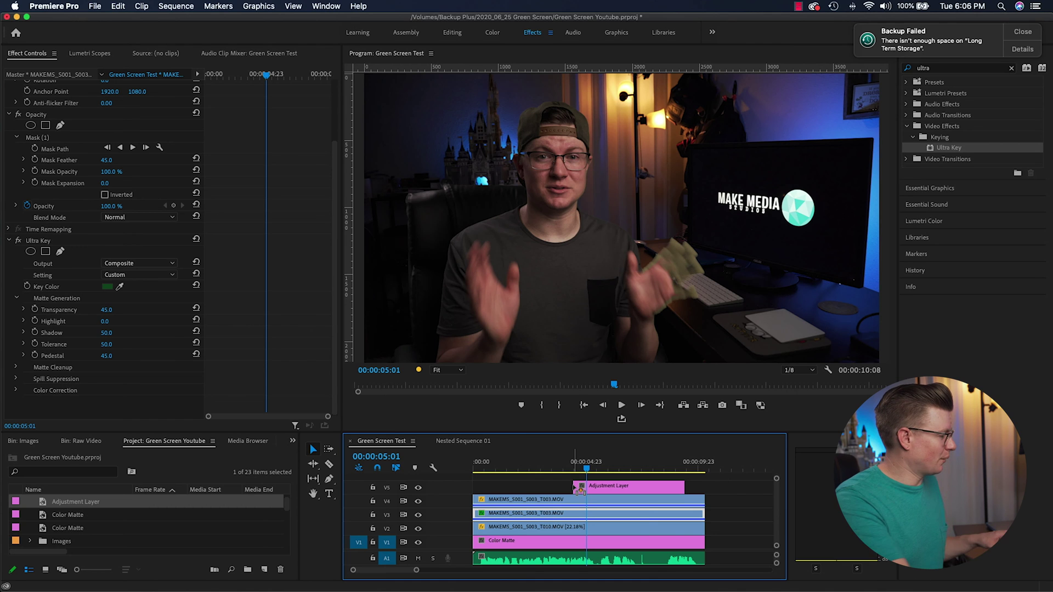
click(595, 487)
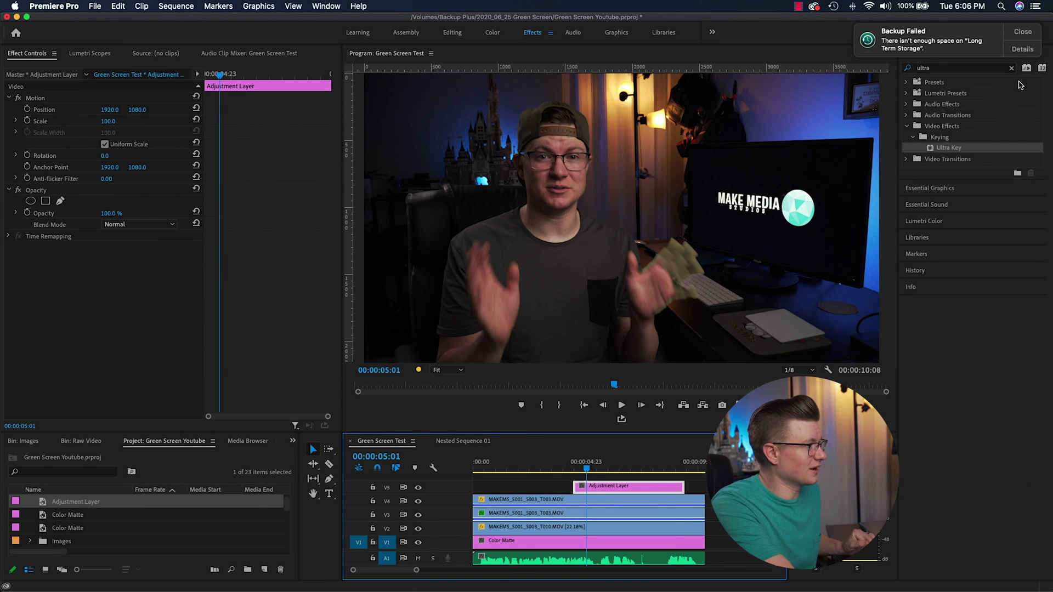
- Sample the held object's green with the Lumetri Hue vs Hue eyedropper and shift it toward grey
click(937, 222)
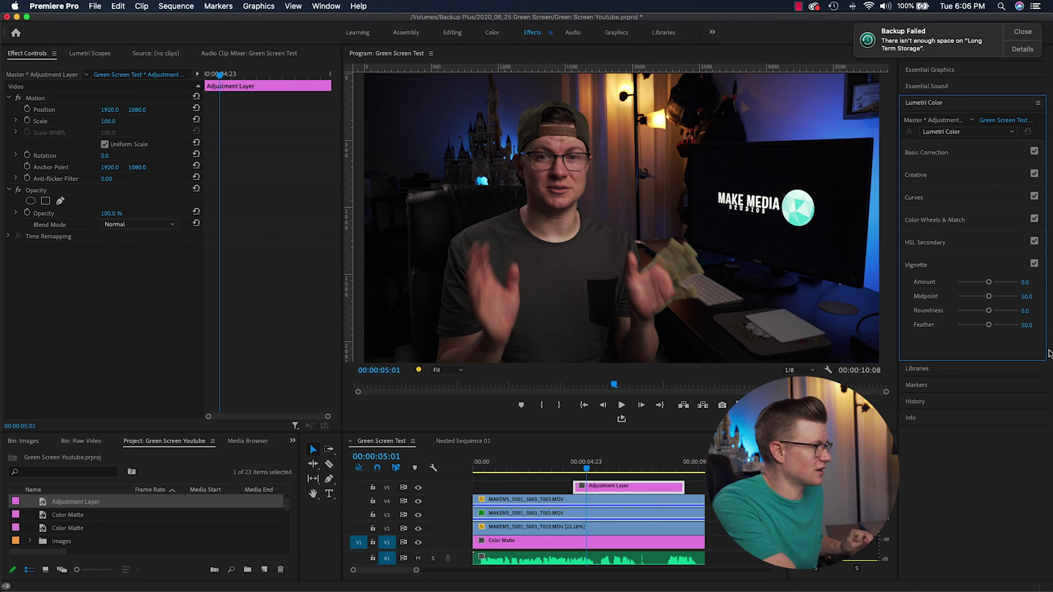
click(938, 196)
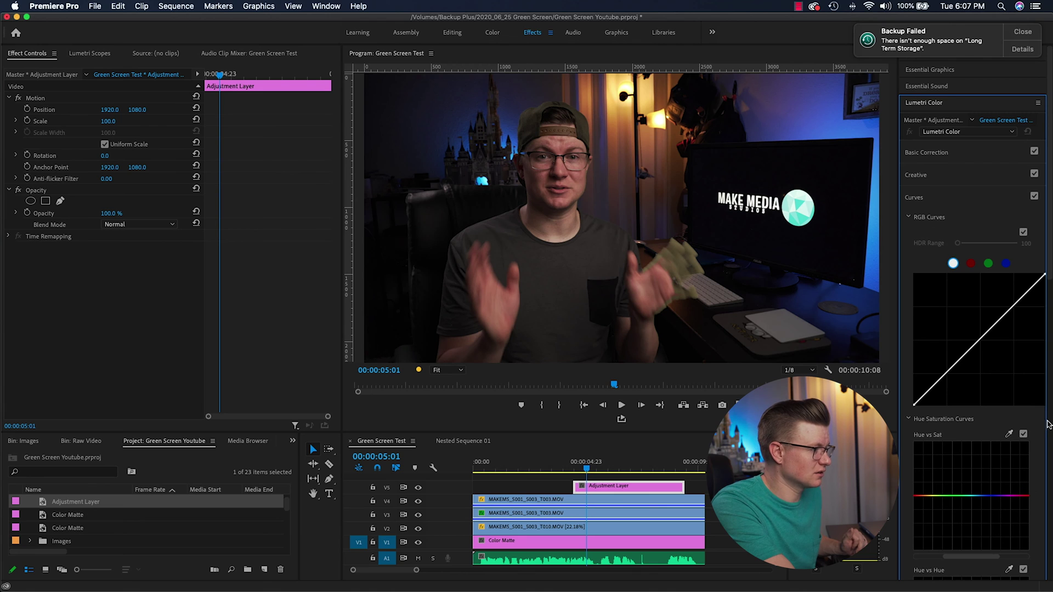
scroll(1048, 329, down, 4)
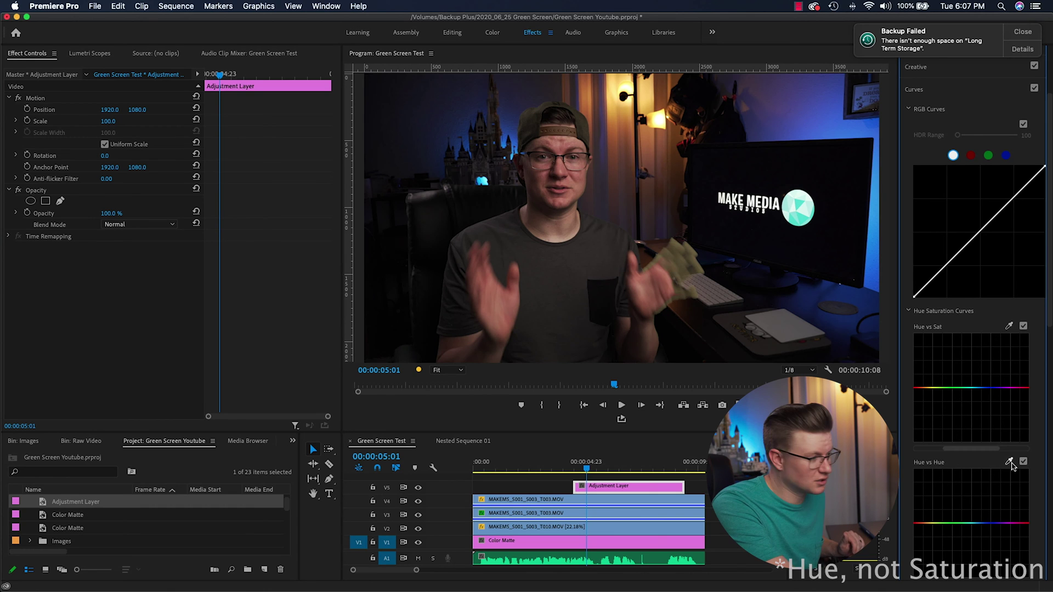
click(677, 252)
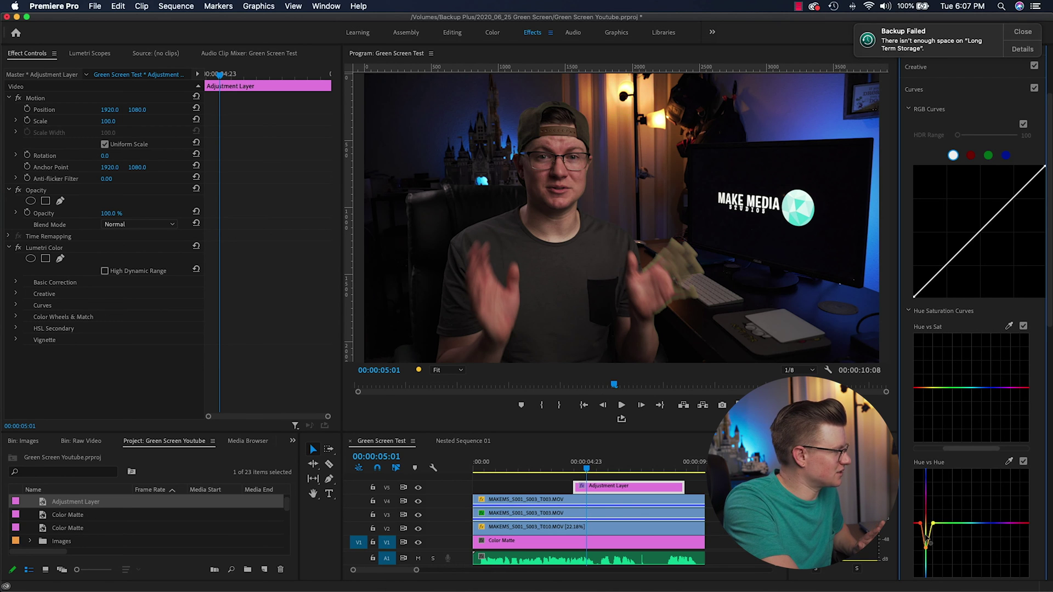
drag(926, 545, 929, 539)
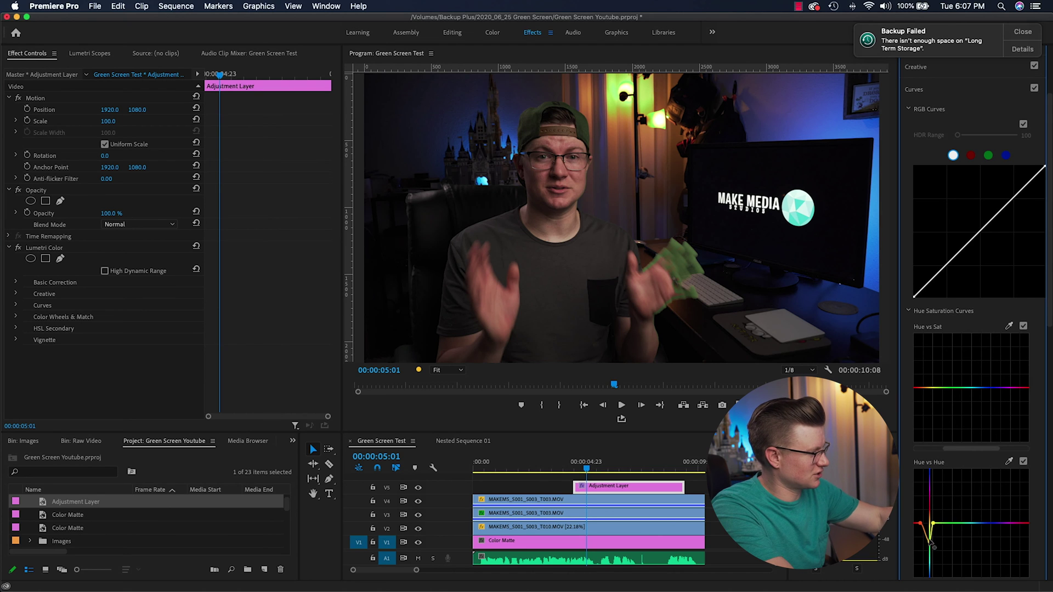
drag(926, 545, 926, 519)
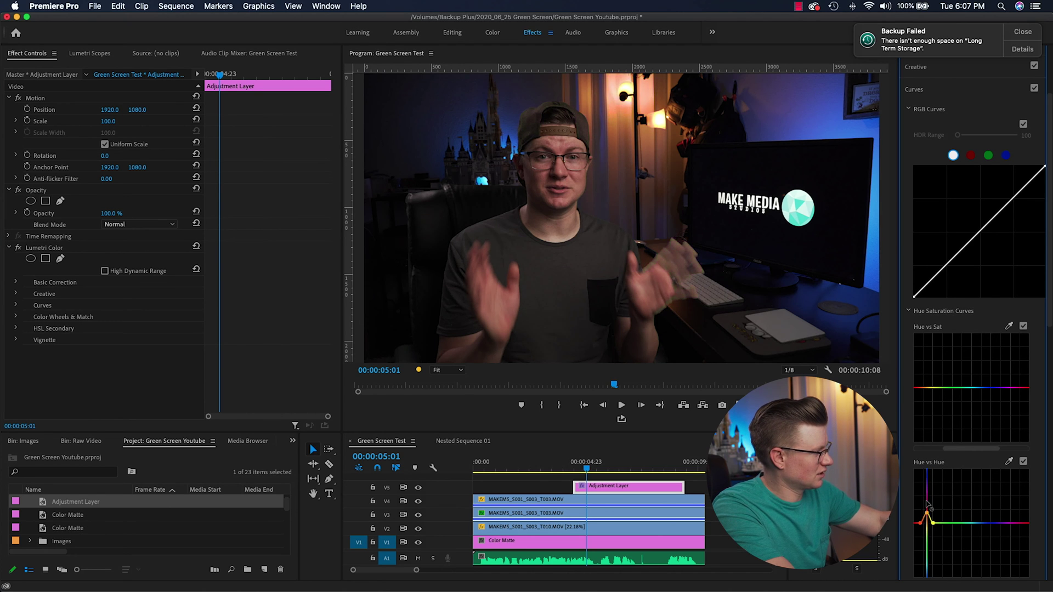
drag(931, 522, 926, 510)
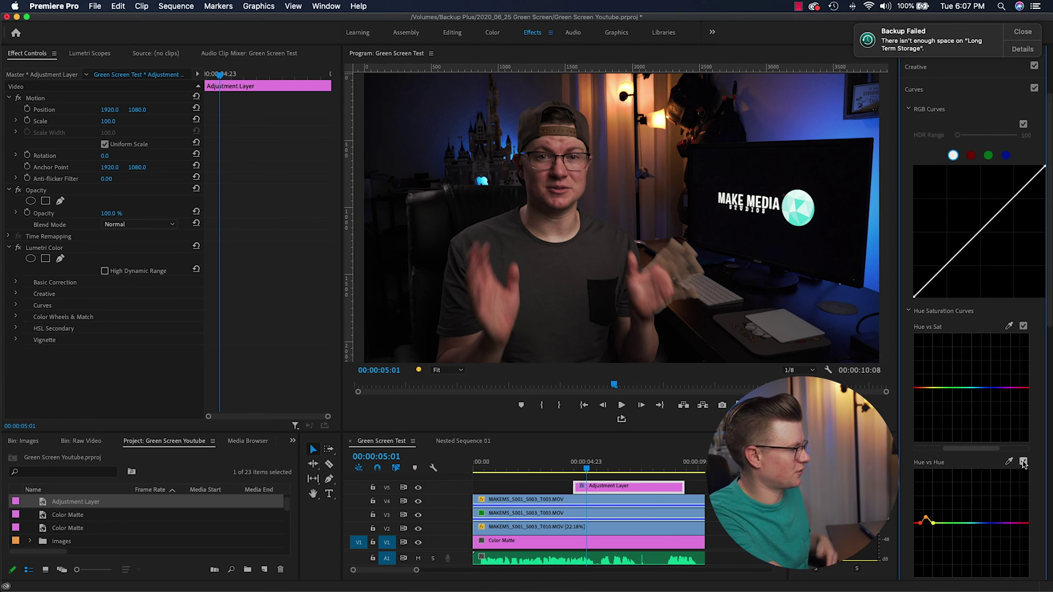
click(1023, 463)
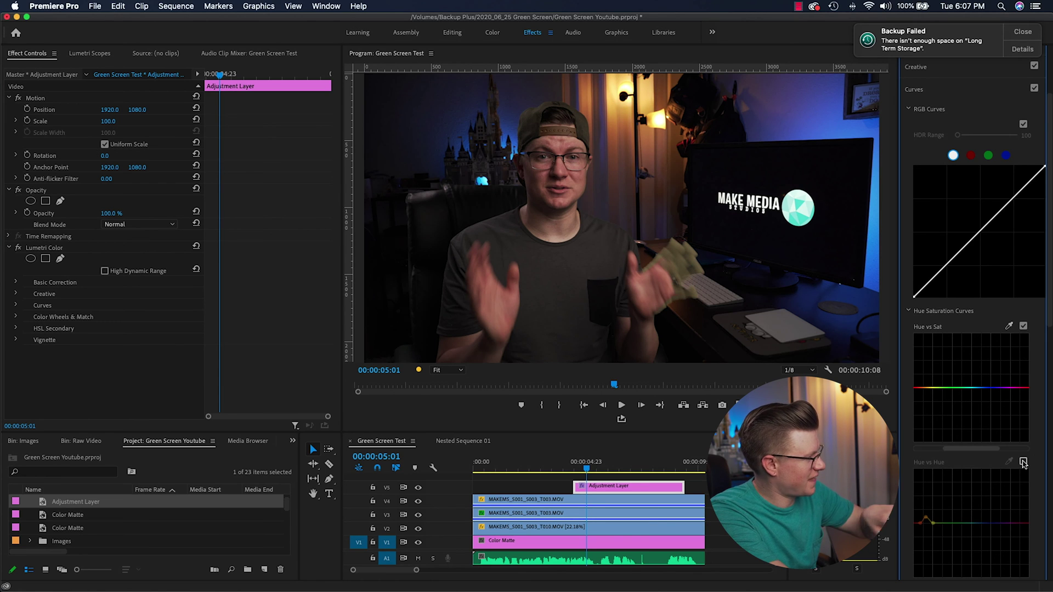
click(1023, 463)
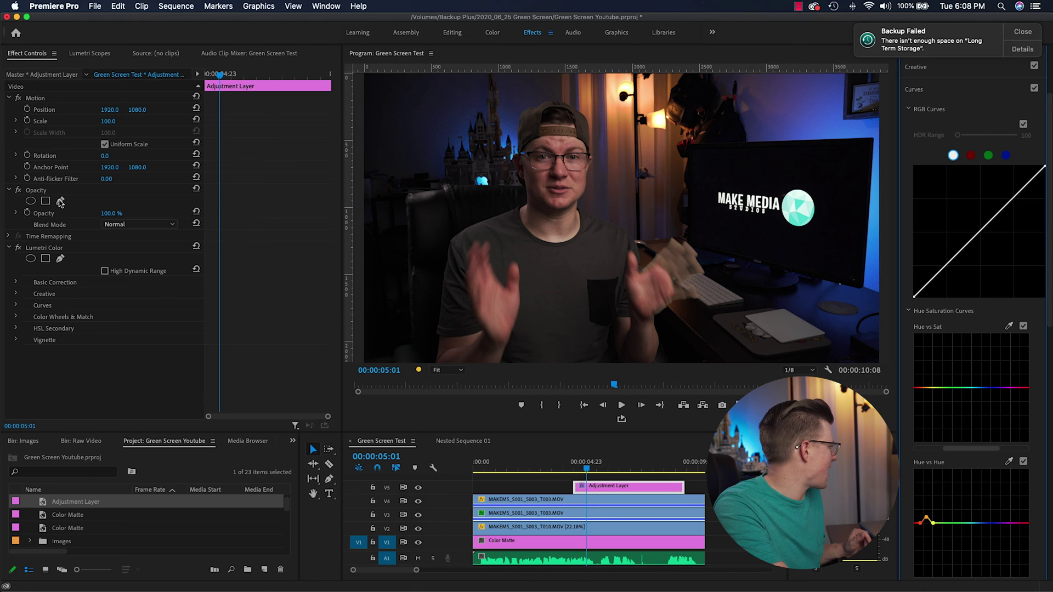
- Draw a closed opacity mask on the adjustment layer around the held object
click(58, 201)
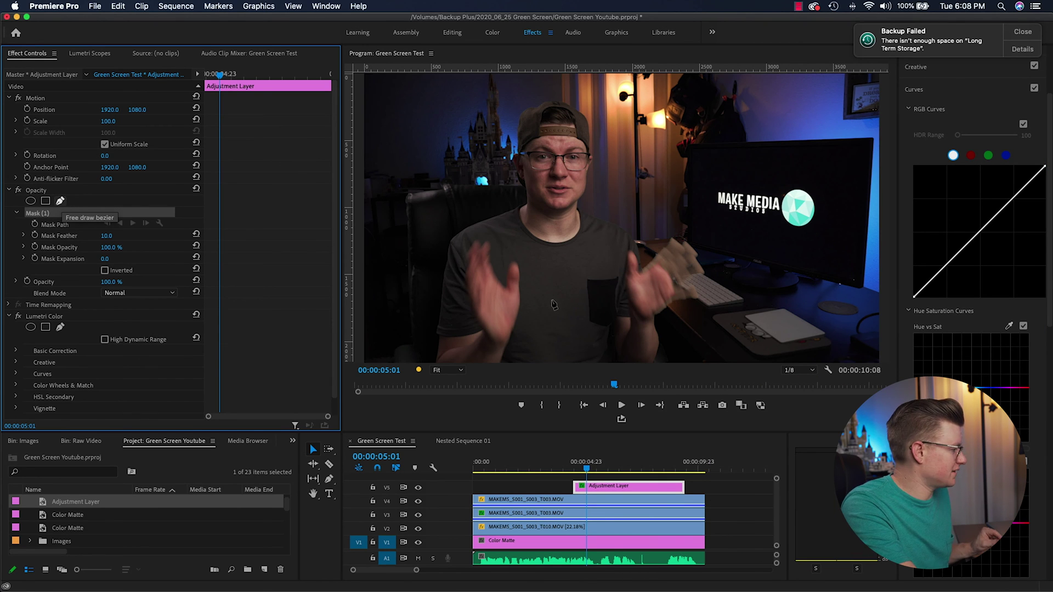
click(611, 250)
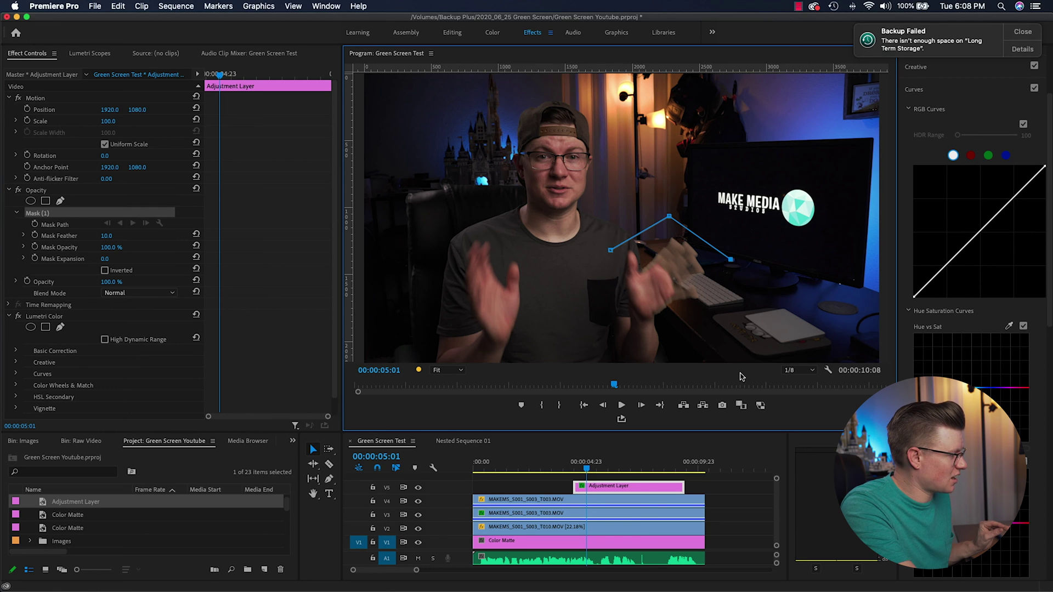
click(606, 362)
click(611, 250)
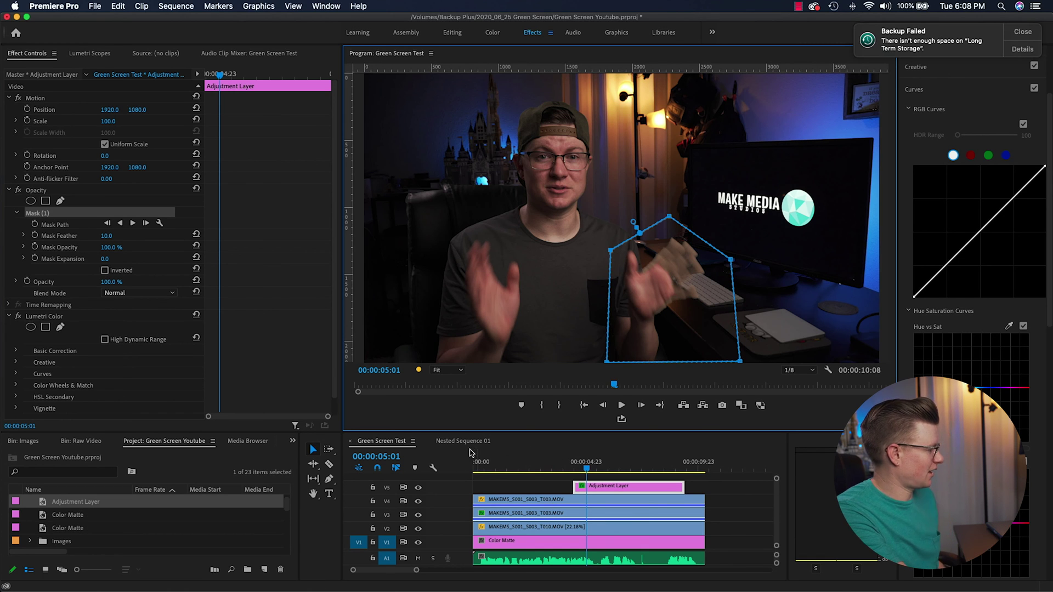
click(419, 487)
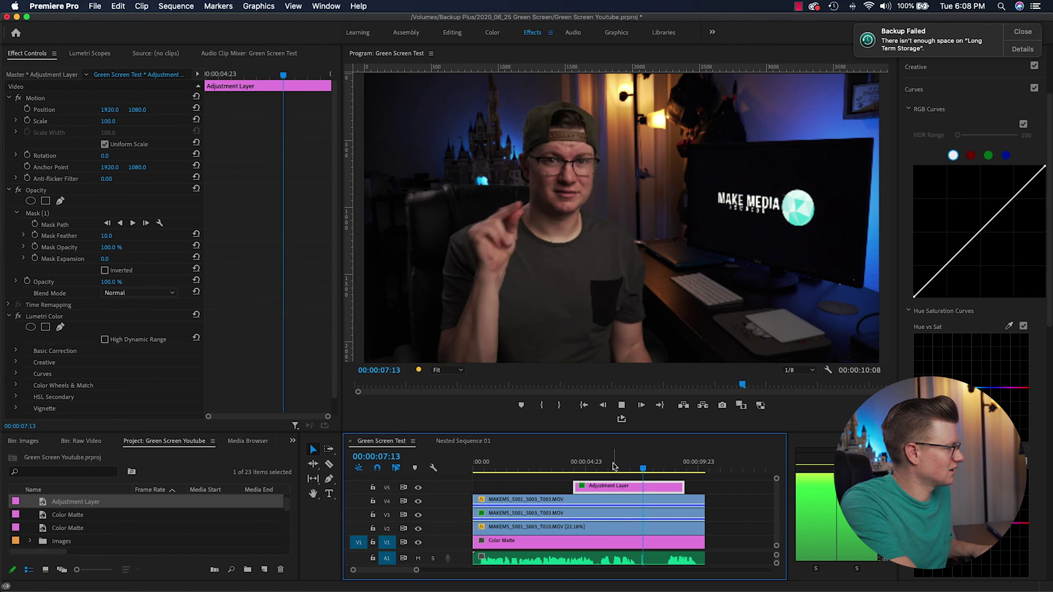
- Find the cut point and split all tracks at 00:00:07:12
key(space)
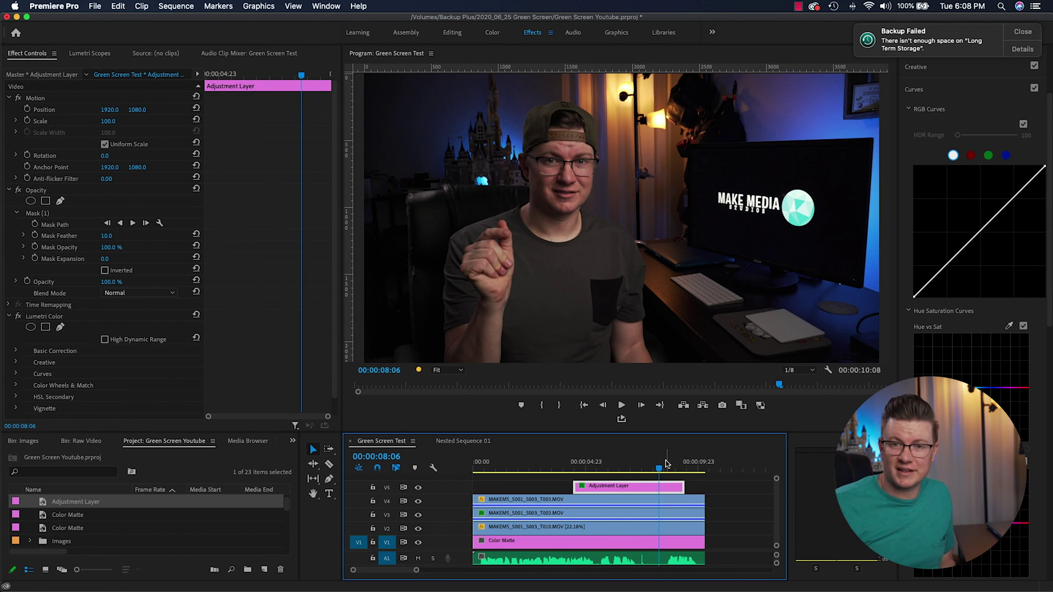
key(Left)
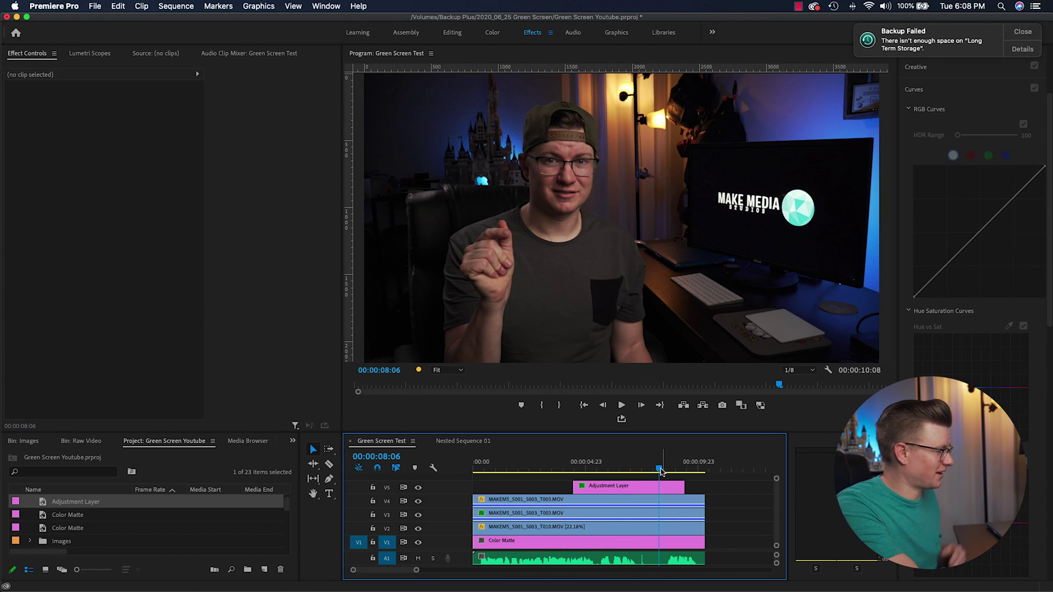
key(d)
click(628, 471)
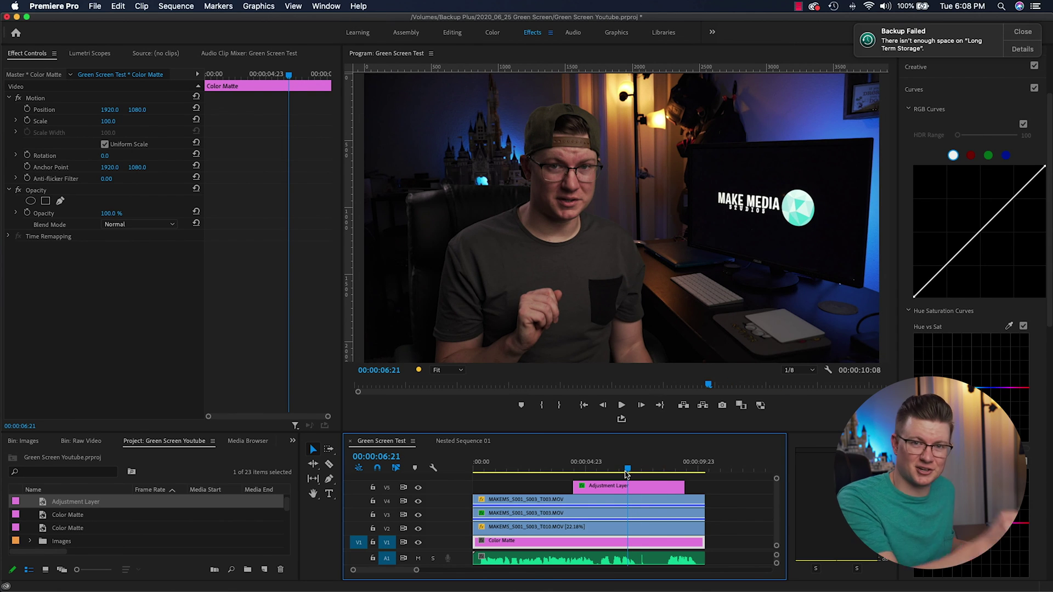
key(space)
key(space)
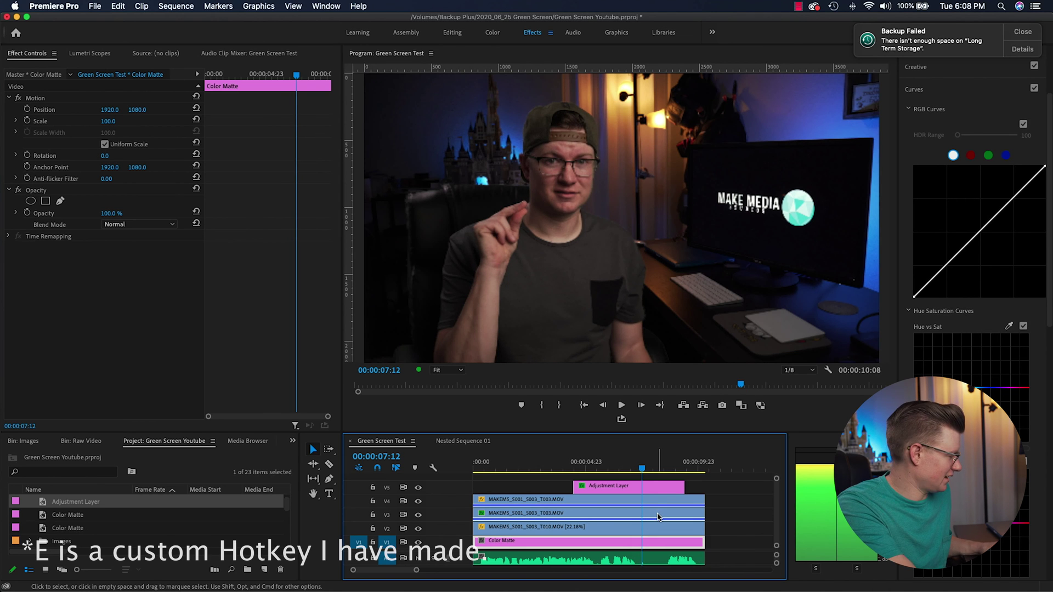
key(e)
- Delete the right adjustment layer piece and disable masks and Ultra Key on the later V4 and V3 clips
click(660, 487)
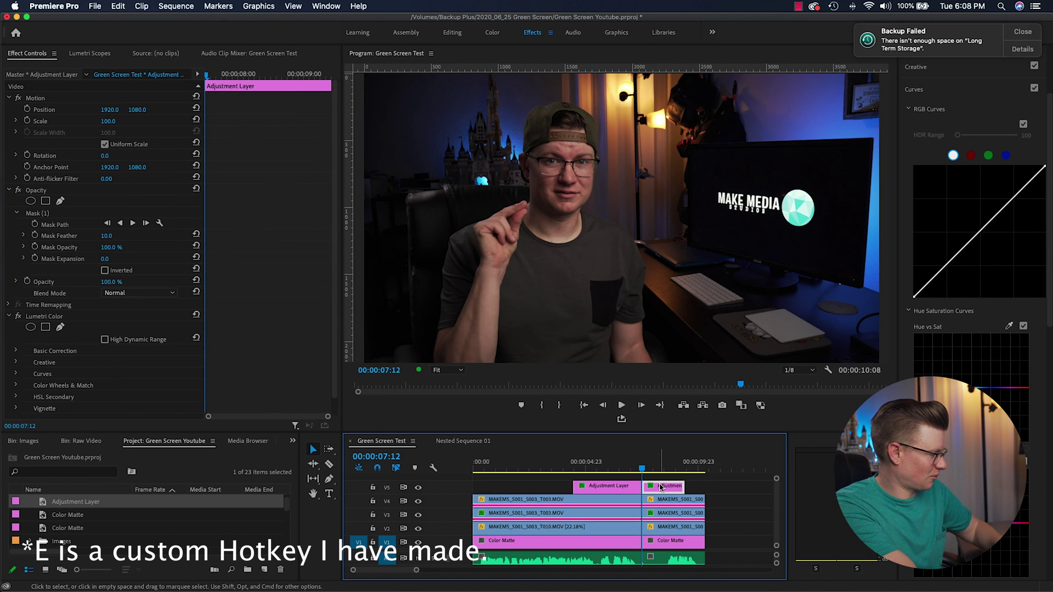
key(Delete)
click(667, 503)
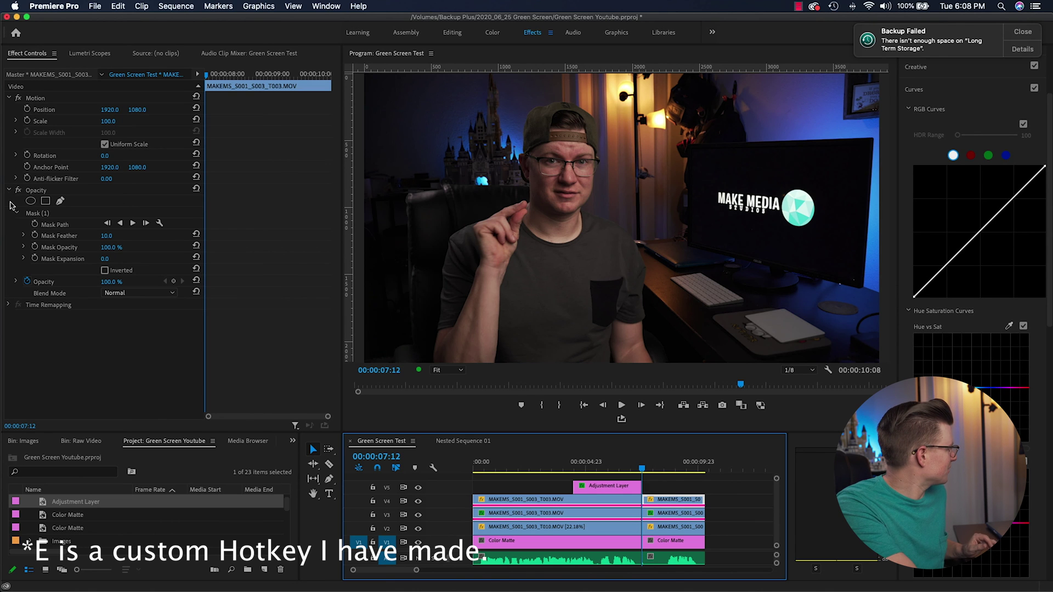
click(19, 190)
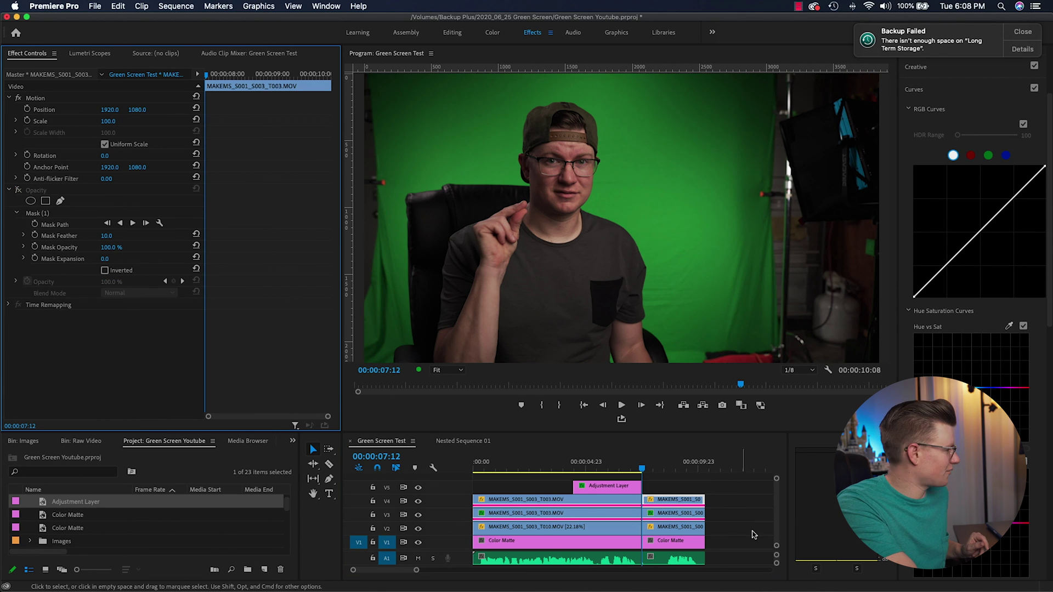
click(658, 514)
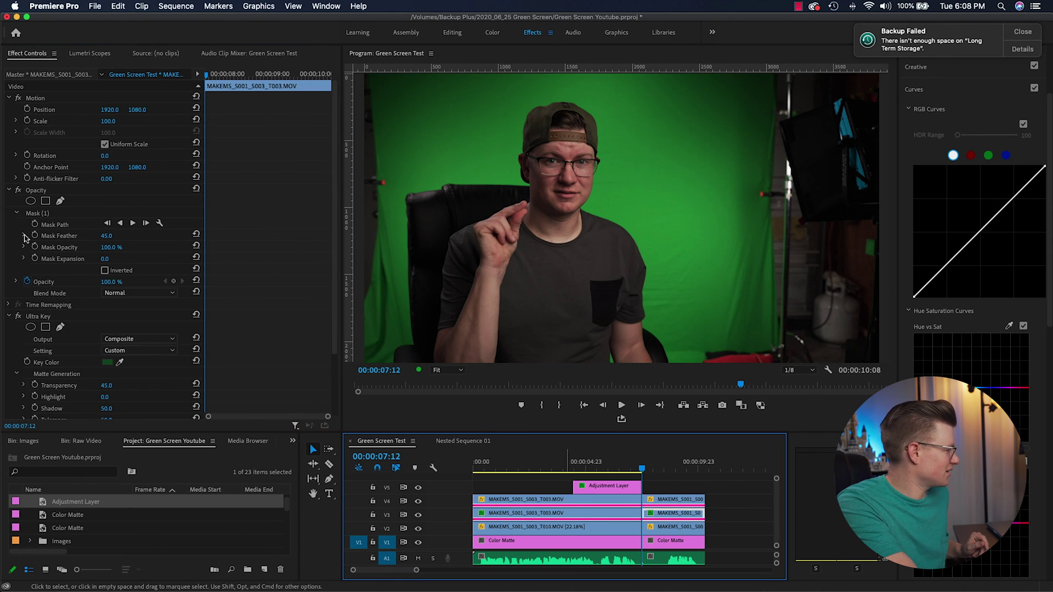
click(20, 191)
click(20, 317)
click(633, 466)
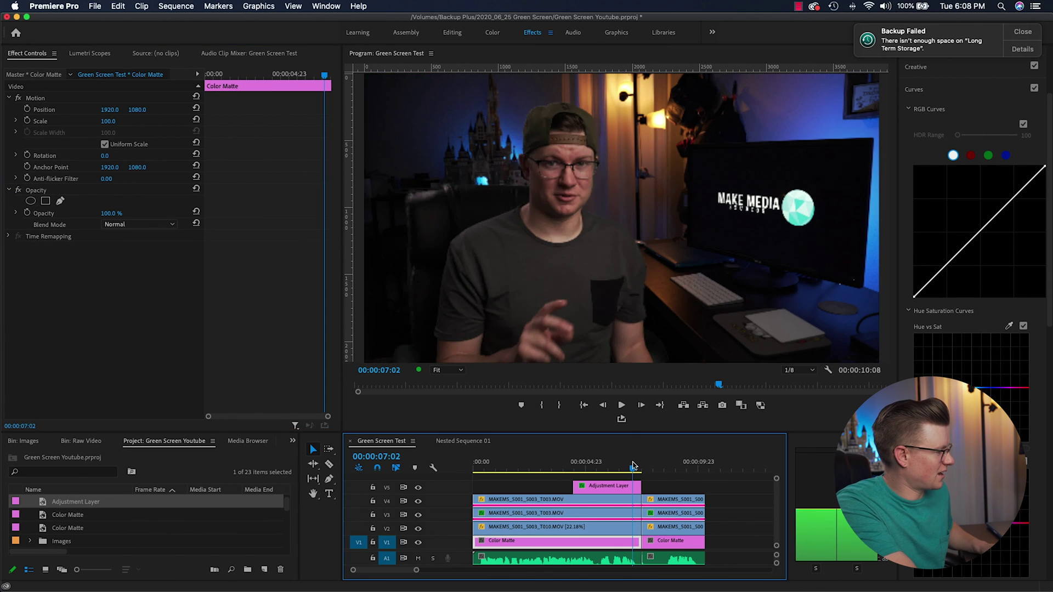
key(space)
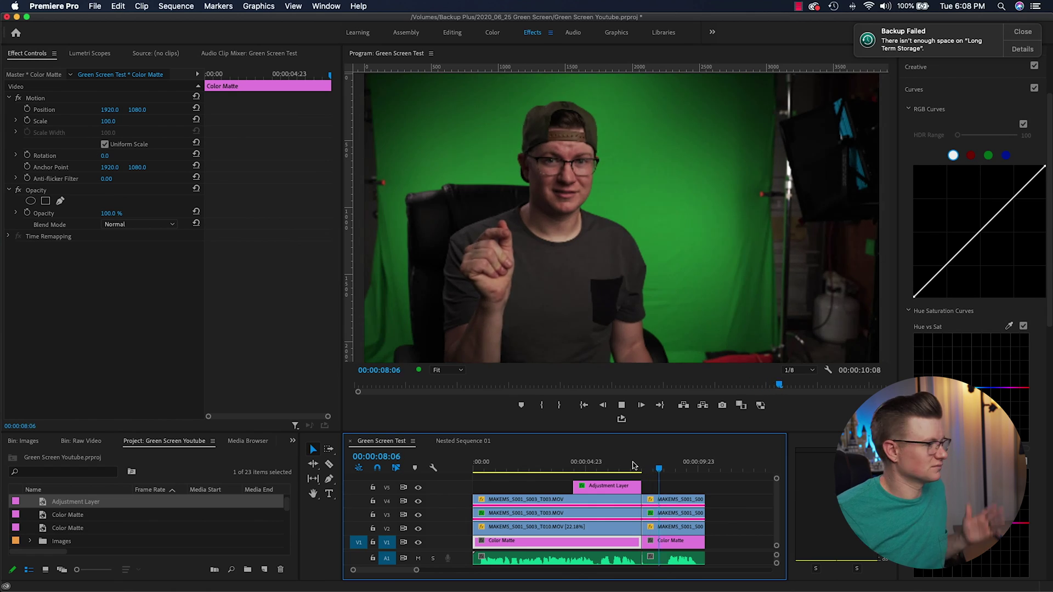